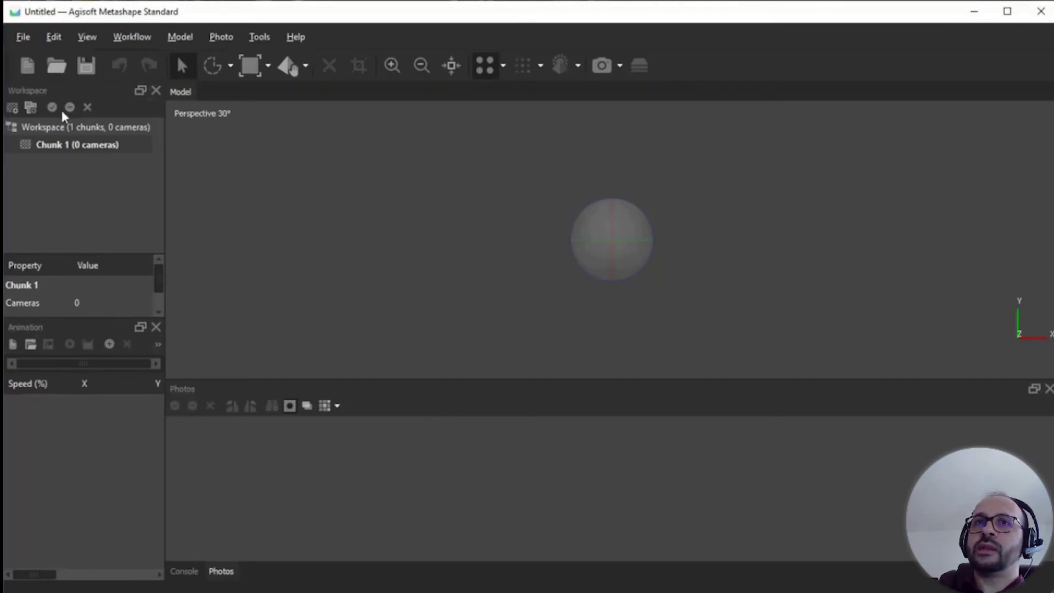
Step: Add all 88 JPG photos from the dataset's images folder to Chunk 1
{"action": "left_click", "coordinate": [32, 112]}
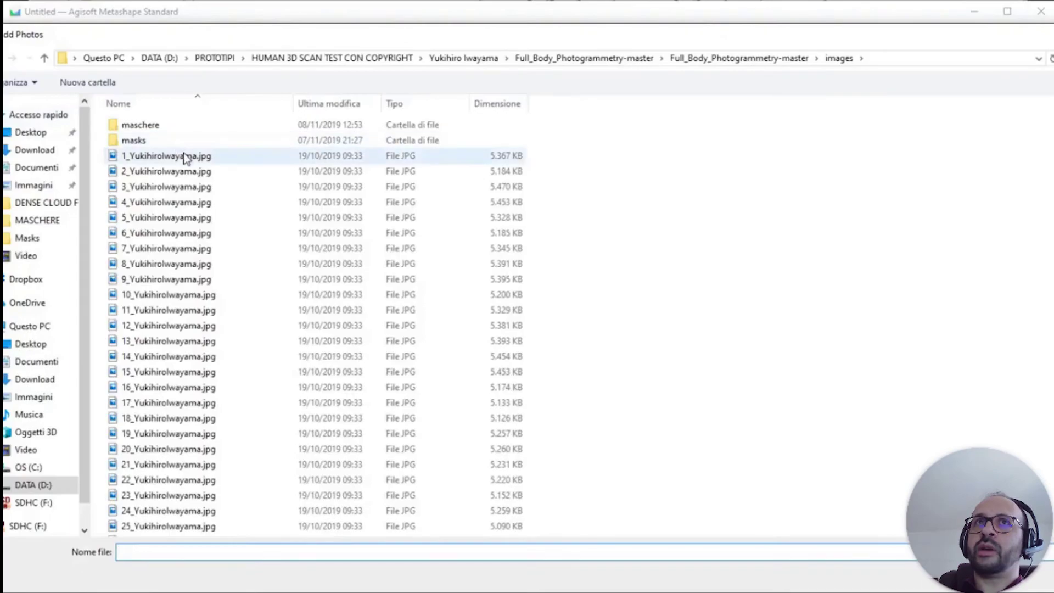
{"action": "left_click", "coordinate": [184, 157]}
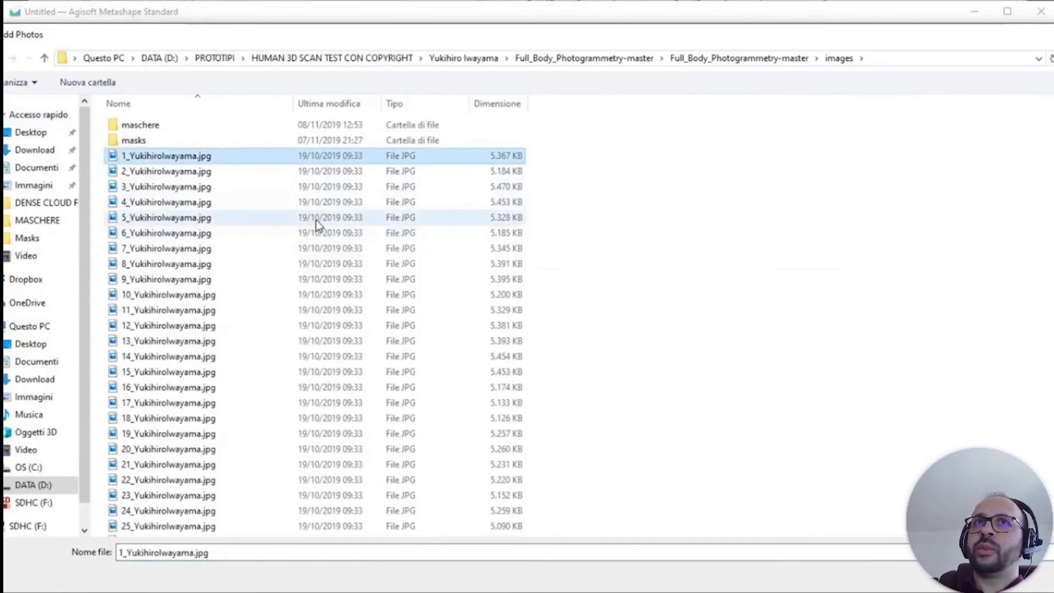
{"action": "scroll", "coordinate": [315, 219], "scroll_direction": "down", "scroll_amount": 20}
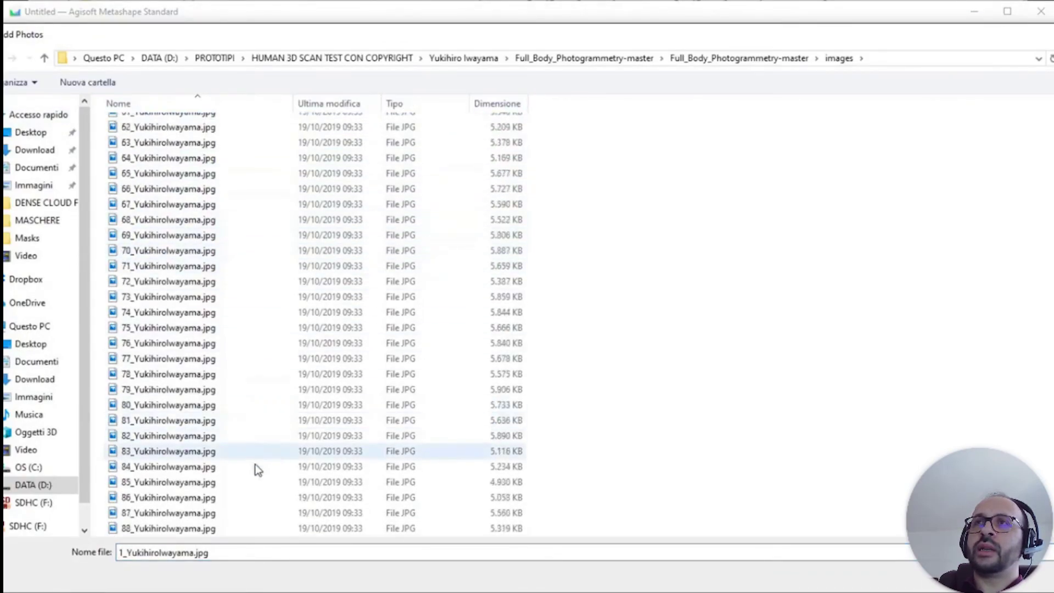
{"action": "left_click", "coordinate": [189, 529], "text": "shift"}
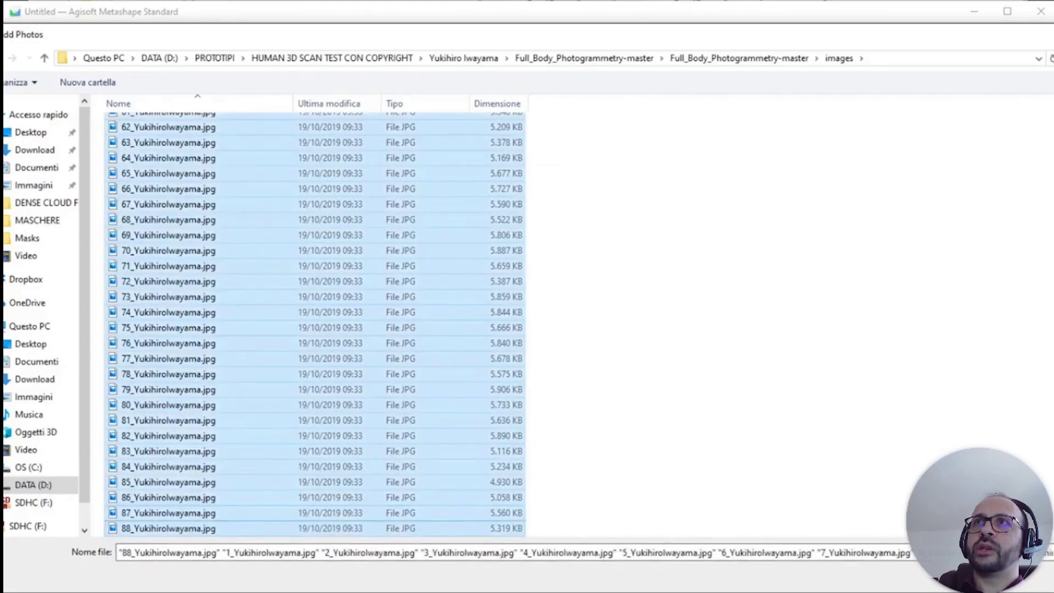
{"action": "key", "text": "Return"}
Step: Switch to README.md in WordPad, check the dataset's author credit and camera model, and return to Metashape
{"action": "key", "text": "alt+Tab"}
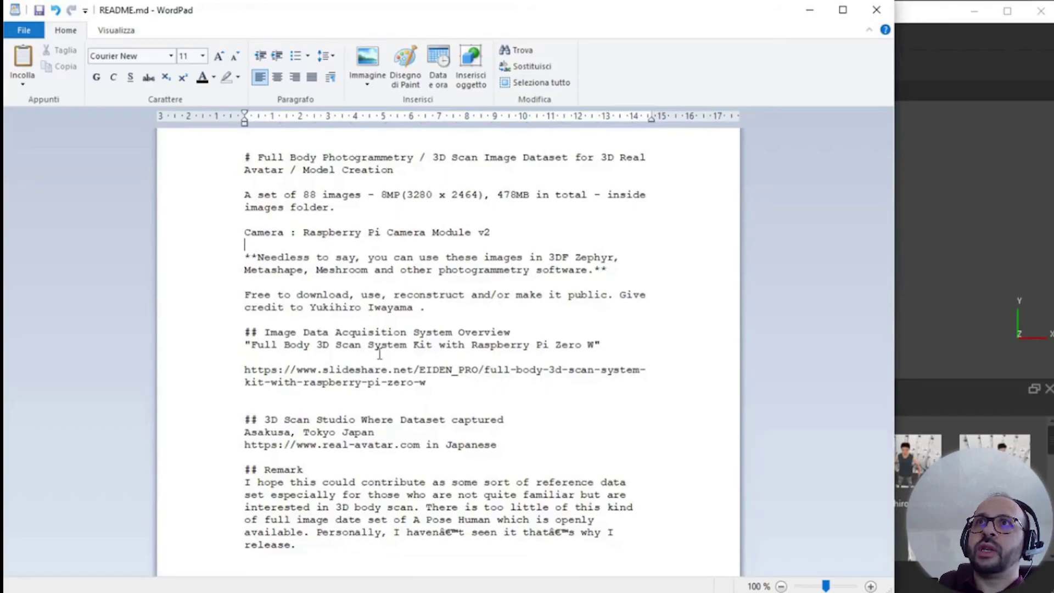
{"action": "left_click_drag", "start_coordinate": [309, 307], "coordinate": [398, 307]}
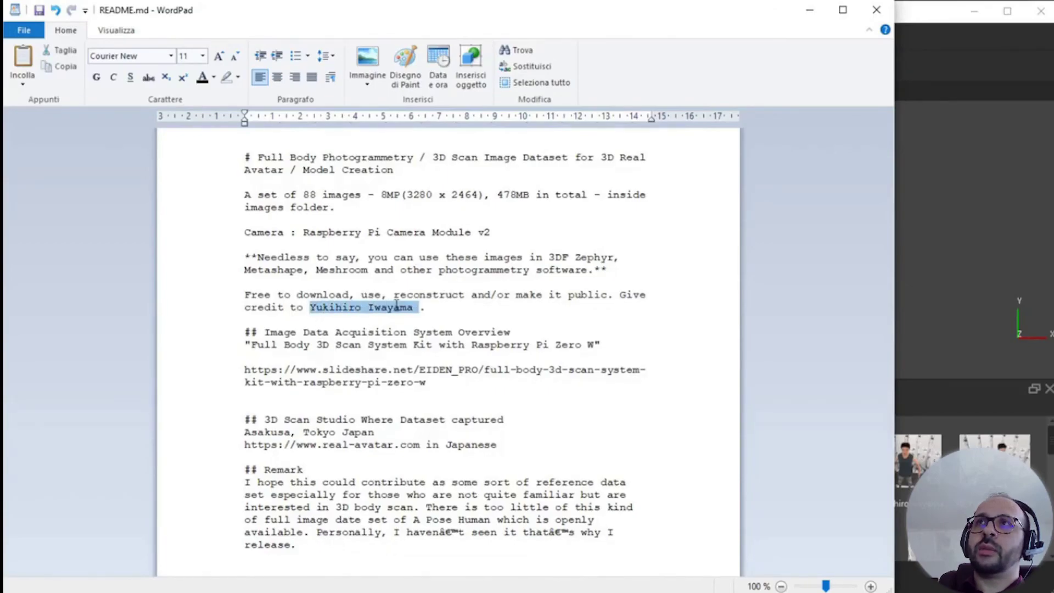
{"action": "left_click", "coordinate": [404, 229]}
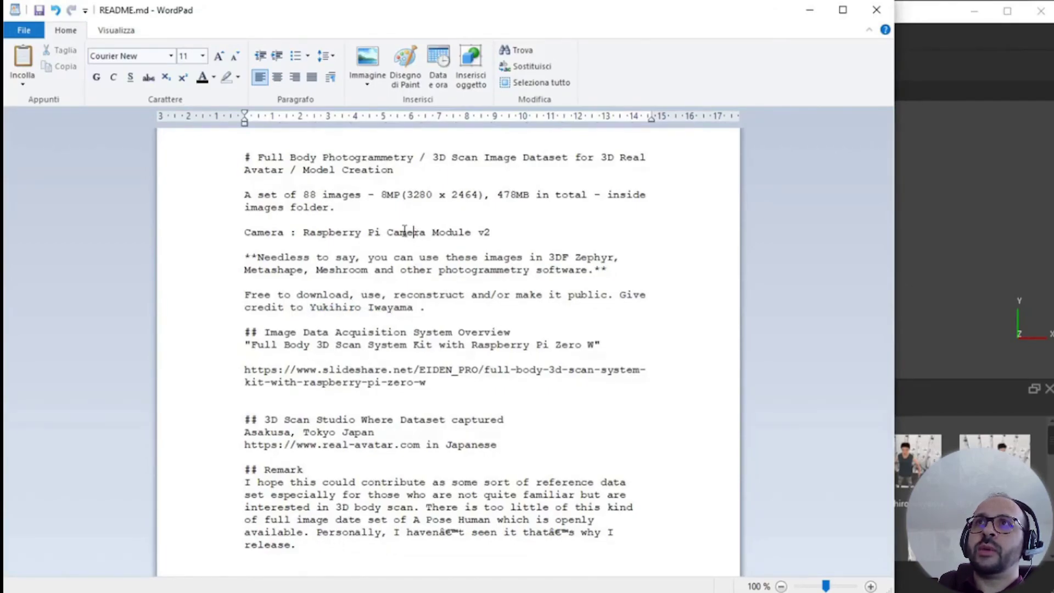
{"action": "left_click", "coordinate": [803, 11]}
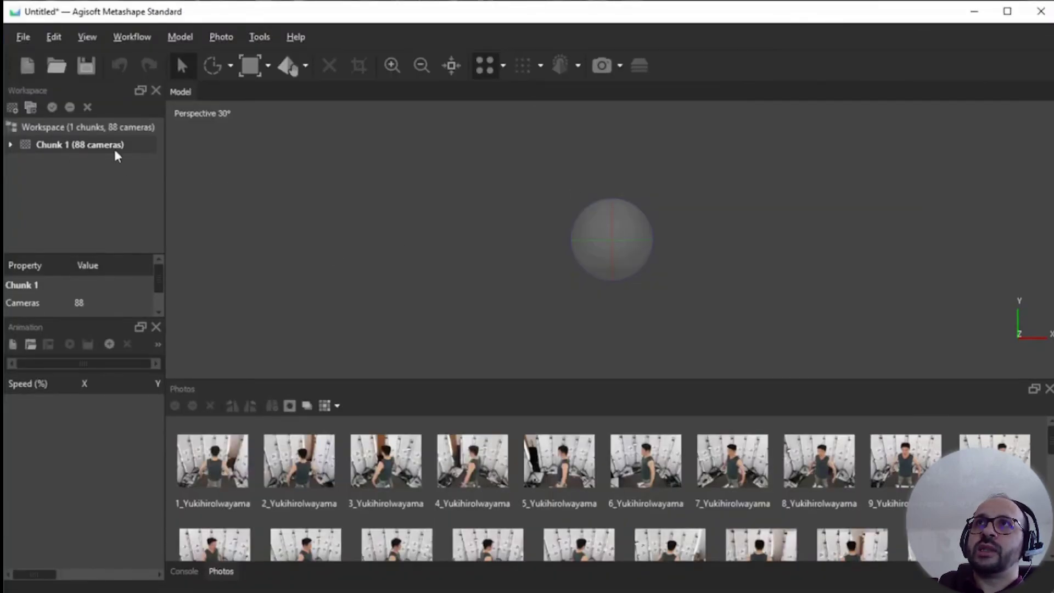
Step: Switch the photo thumbnails to mask display to check which photos have masks
{"action": "left_click", "coordinate": [291, 409]}
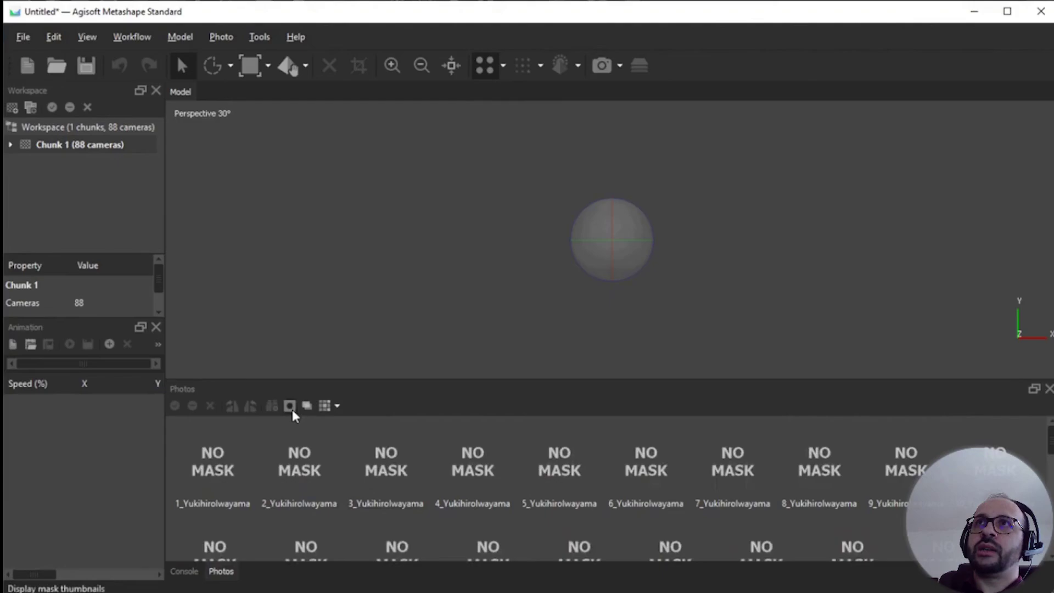
{"action": "left_click", "coordinate": [289, 407]}
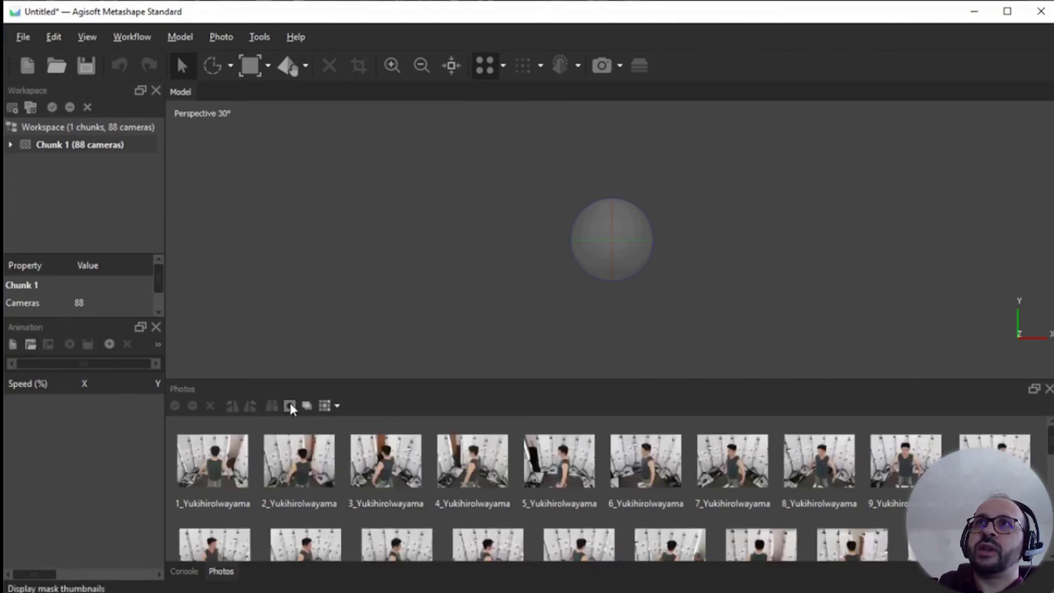
{"action": "left_click", "coordinate": [291, 408]}
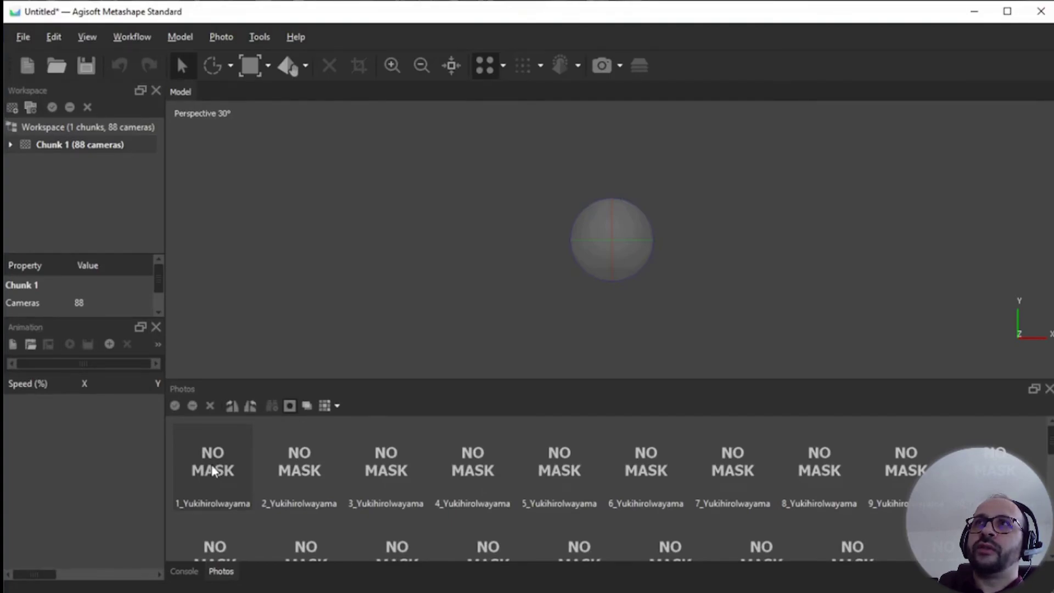
Step: Import masks for all selected cameras with method From File, operation Replacement and filename template {filename}_mask.png
{"action": "key", "text": "ctrl+a"}
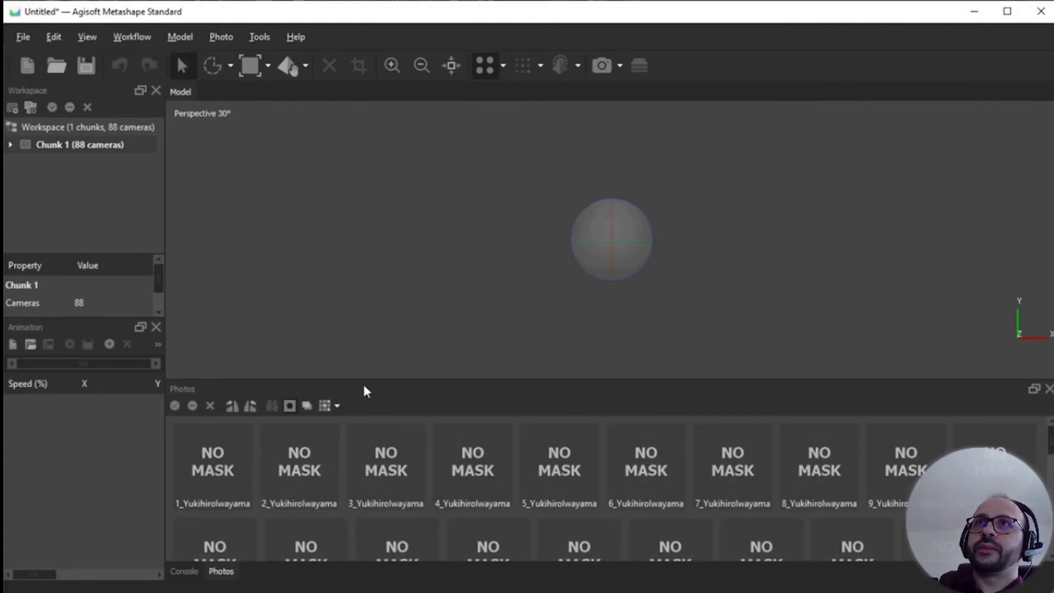
{"action": "right_click", "coordinate": [209, 465]}
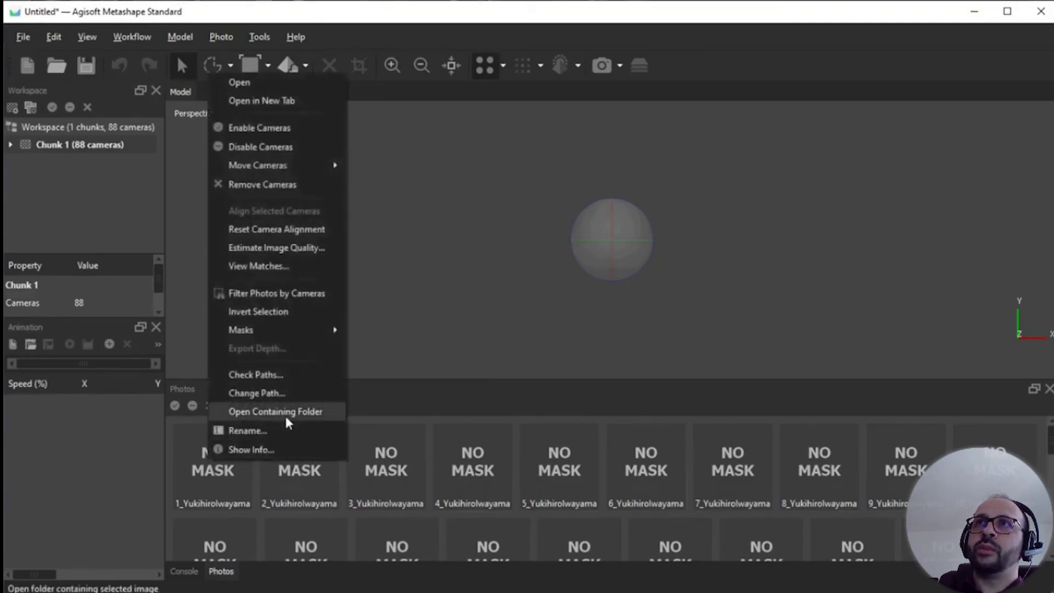
{"action": "mouse_move", "coordinate": [305, 330]}
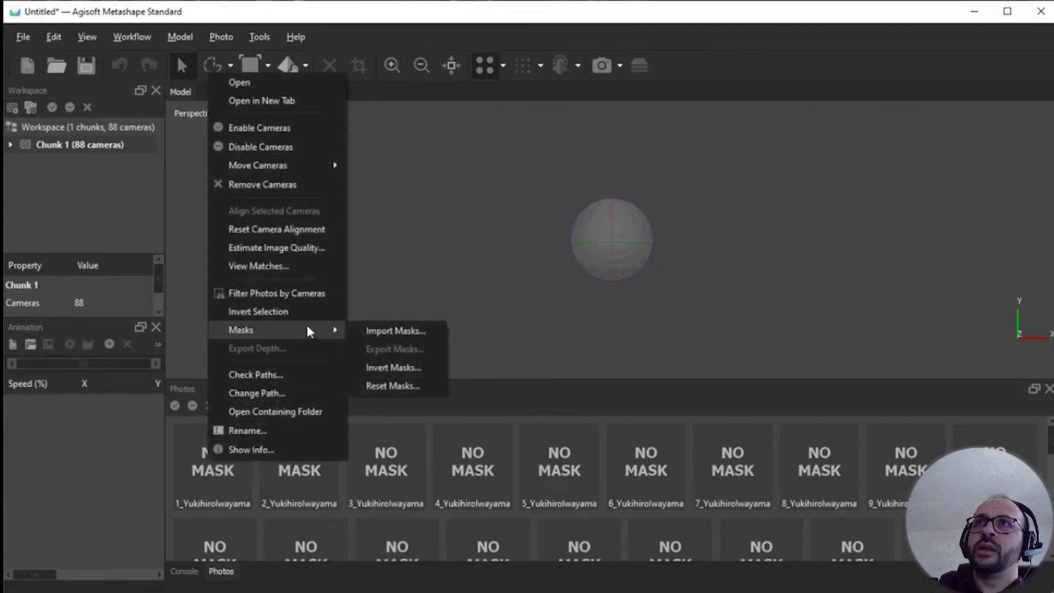
{"action": "left_click", "coordinate": [369, 329]}
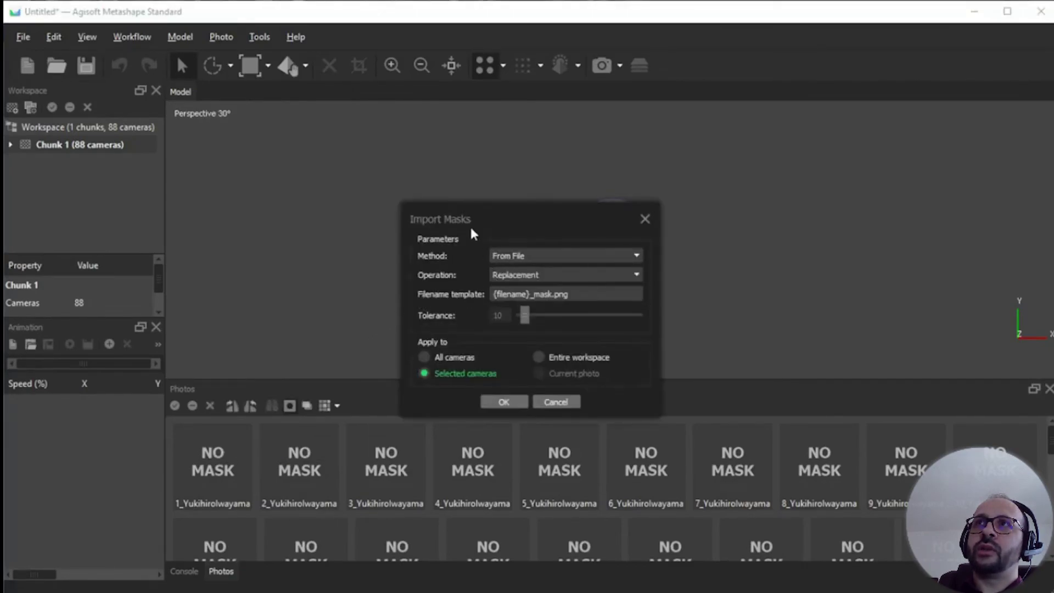
{"action": "left_click_drag", "start_coordinate": [476, 212], "coordinate": [372, 140]}
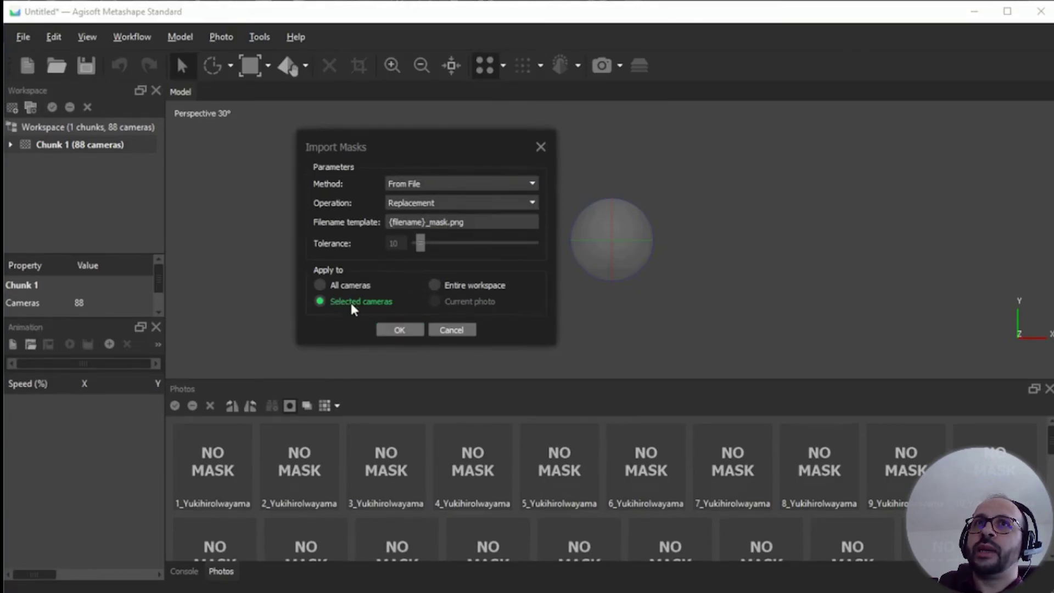
{"action": "left_click", "coordinate": [403, 331]}
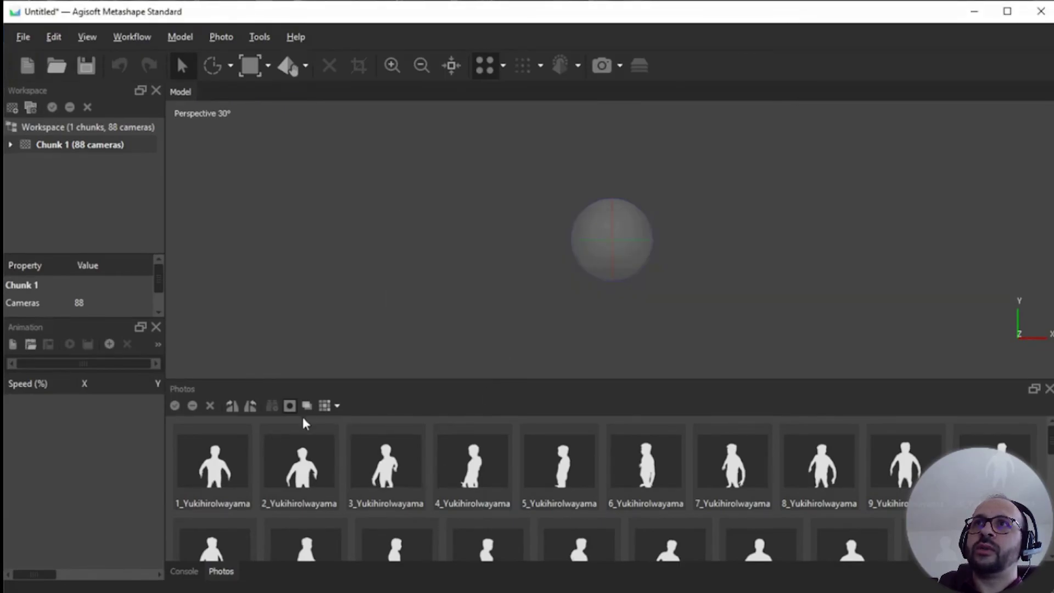
Step: Restore the photo thumbnails, examine the mask outlines on photos 4, 6 to 10 and 1, and close the photo view
{"action": "left_click", "coordinate": [289, 406]}
{"action": "double_click", "coordinate": [490, 466]}
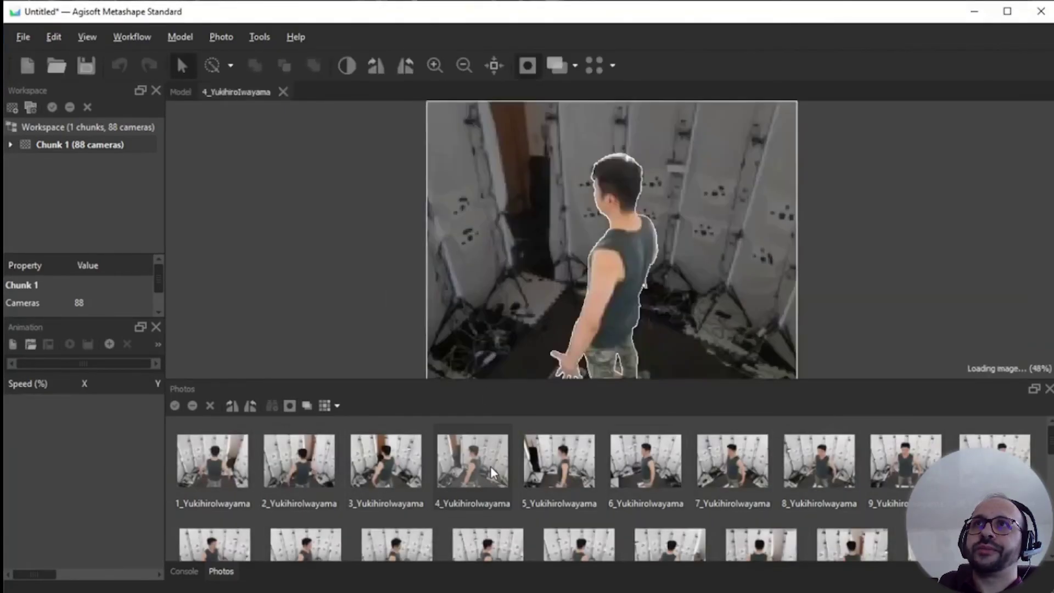
{"action": "double_click", "coordinate": [636, 476]}
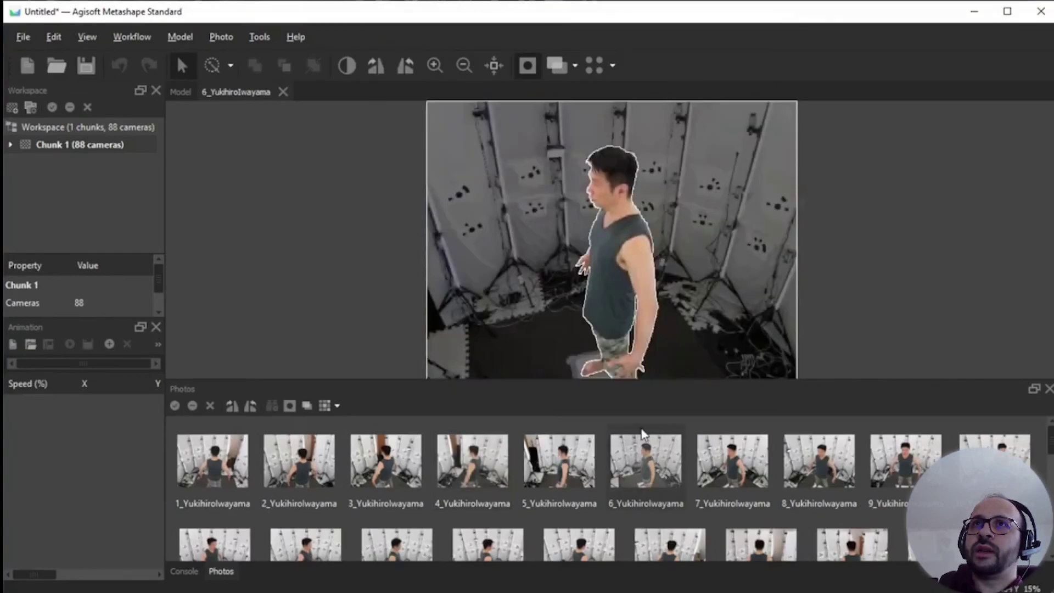
{"action": "scroll", "coordinate": [611, 223], "scroll_direction": "down", "scroll_amount": 1}
{"action": "scroll", "coordinate": [618, 338], "scroll_direction": "up", "scroll_amount": 3}
{"action": "scroll", "coordinate": [628, 271], "scroll_direction": "down", "scroll_amount": 2}
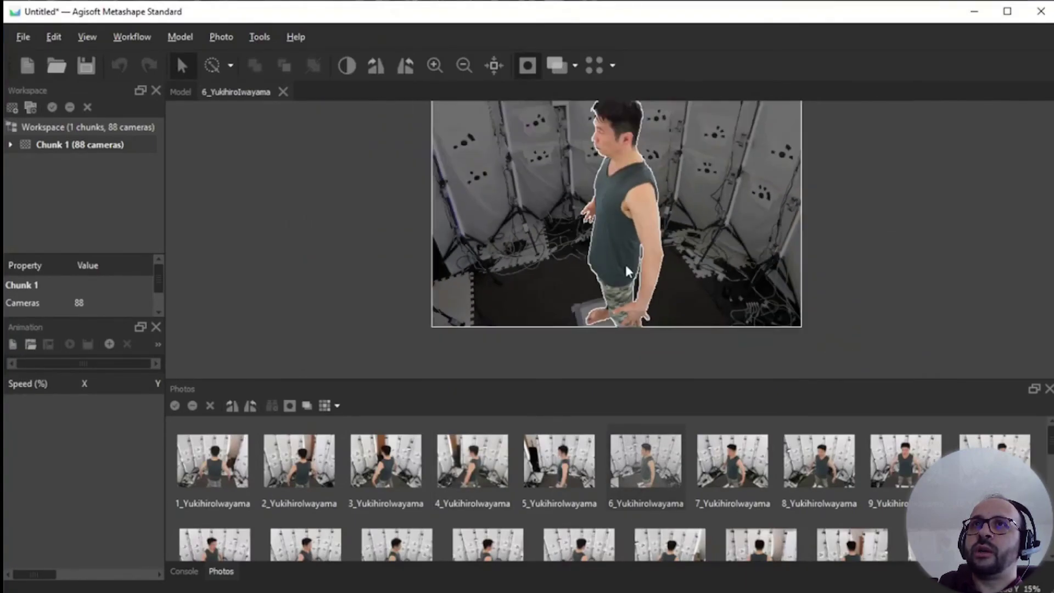
{"action": "double_click", "coordinate": [736, 464]}
{"action": "scroll", "coordinate": [641, 259], "scroll_direction": "down", "scroll_amount": 1}
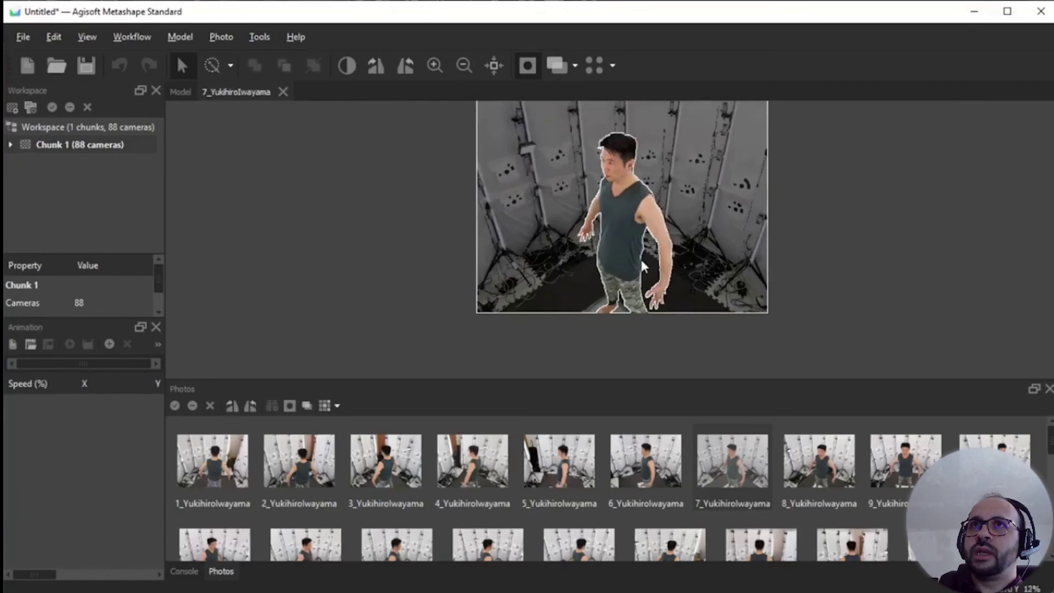
{"action": "scroll", "coordinate": [658, 209], "scroll_direction": "up", "scroll_amount": 3}
{"action": "double_click", "coordinate": [835, 466]}
{"action": "scroll", "coordinate": [474, 164], "scroll_direction": "down", "scroll_amount": 2}
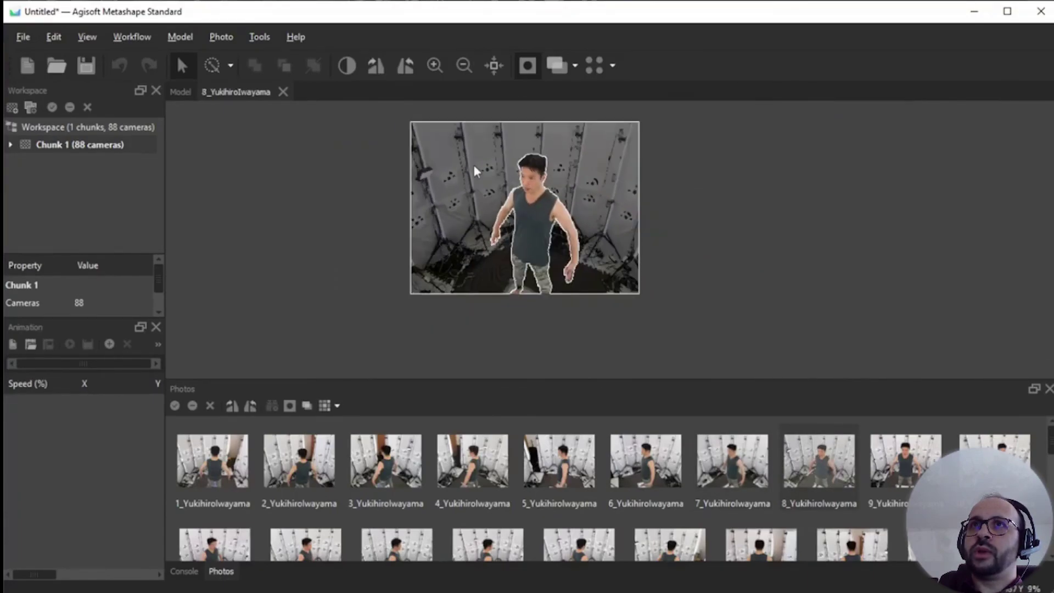
{"action": "scroll", "coordinate": [546, 244], "scroll_direction": "up", "scroll_amount": 1}
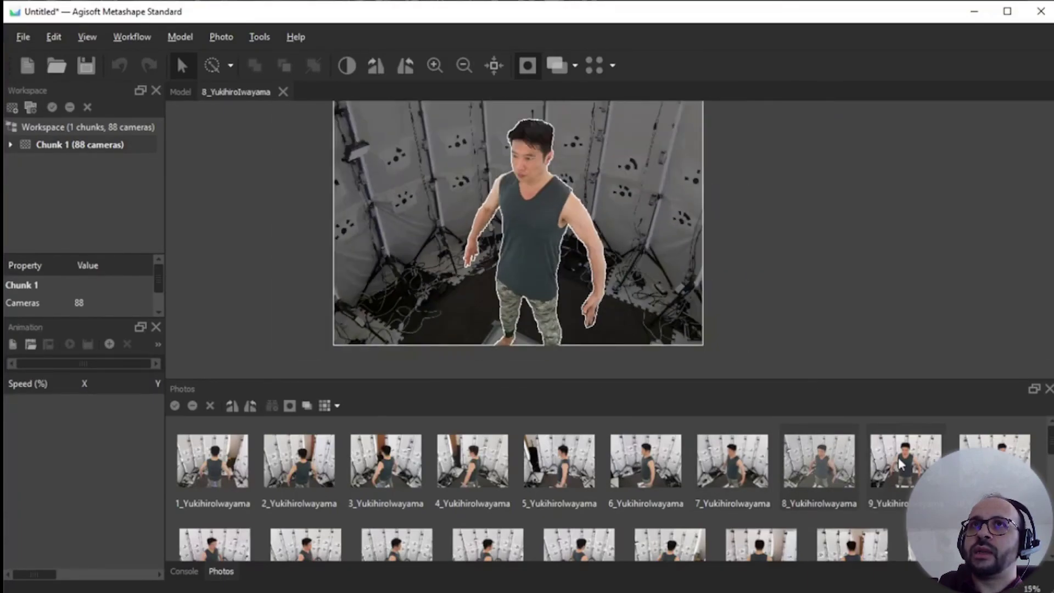
{"action": "double_click", "coordinate": [907, 461]}
{"action": "scroll", "coordinate": [584, 283], "scroll_direction": "down", "scroll_amount": 1}
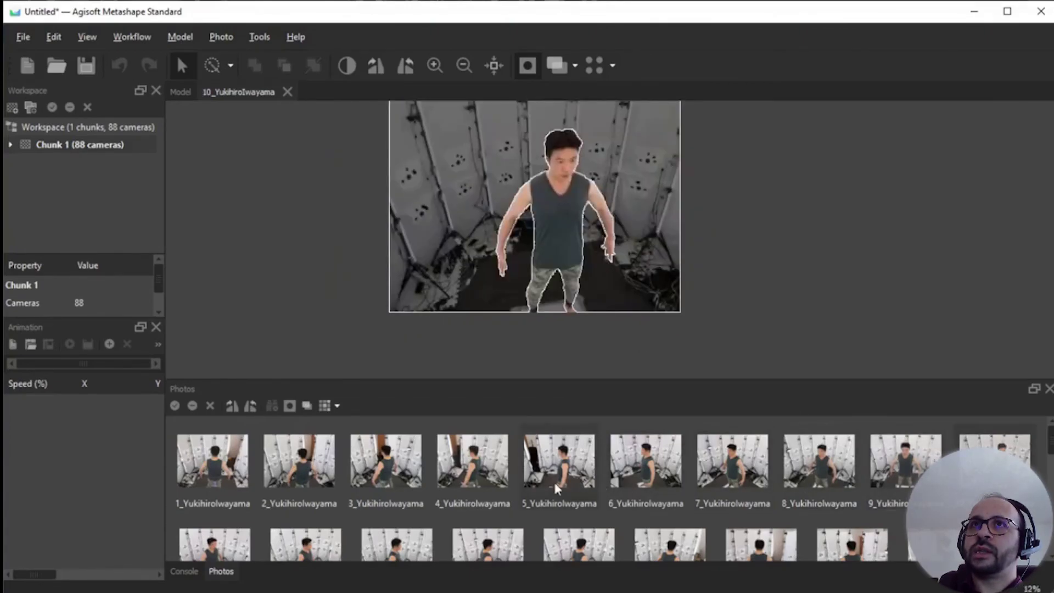
{"action": "double_click", "coordinate": [220, 472]}
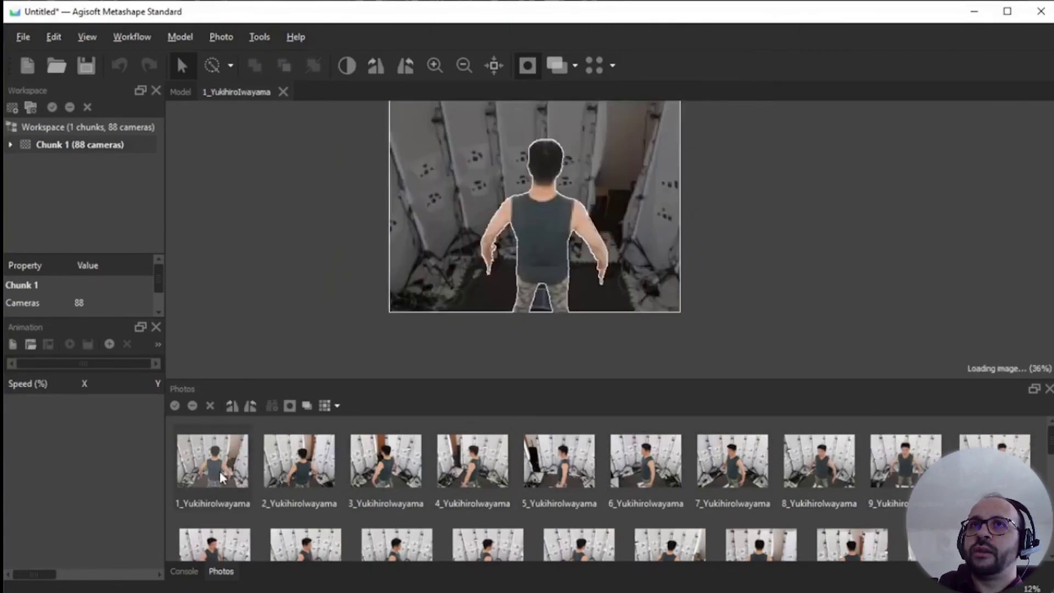
{"action": "left_click", "coordinate": [283, 93]}
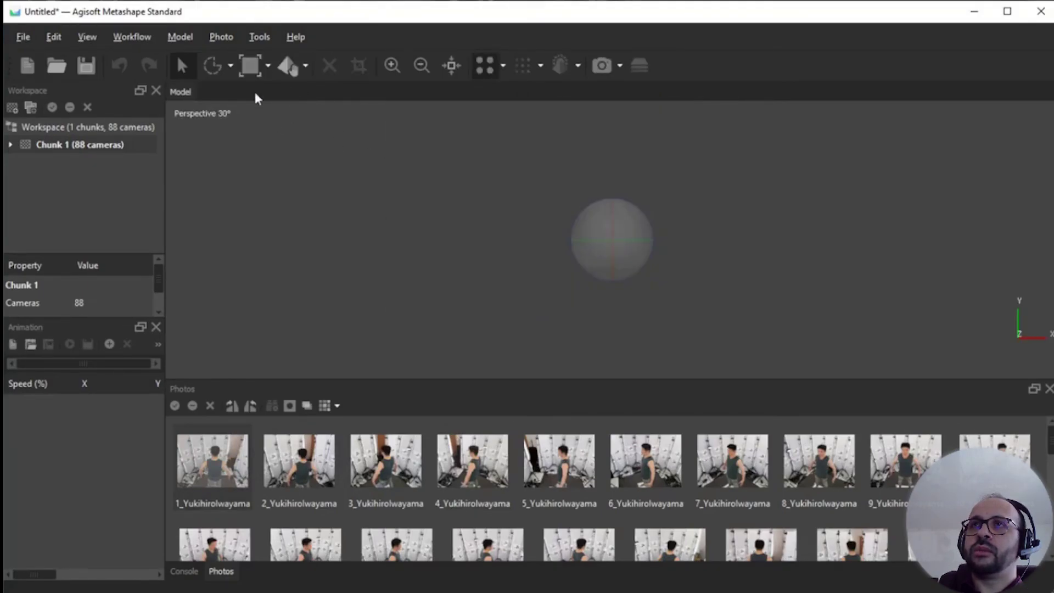
Step: Set the camera calibration's pixel size to 0.00112 x 0.00112 mm
{"action": "left_click", "coordinate": [181, 37]}
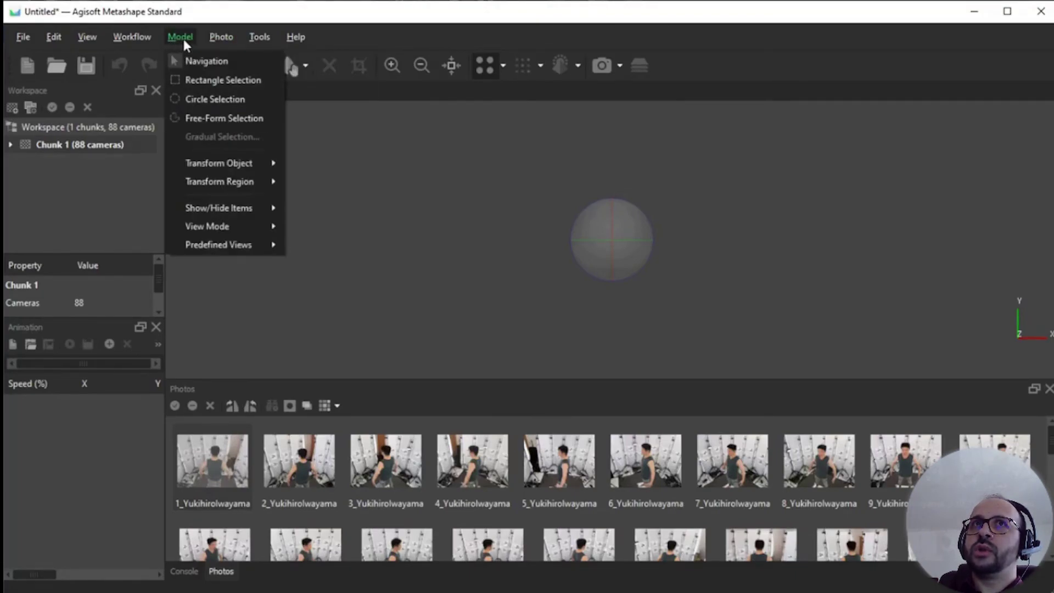
{"action": "mouse_move", "coordinate": [258, 41]}
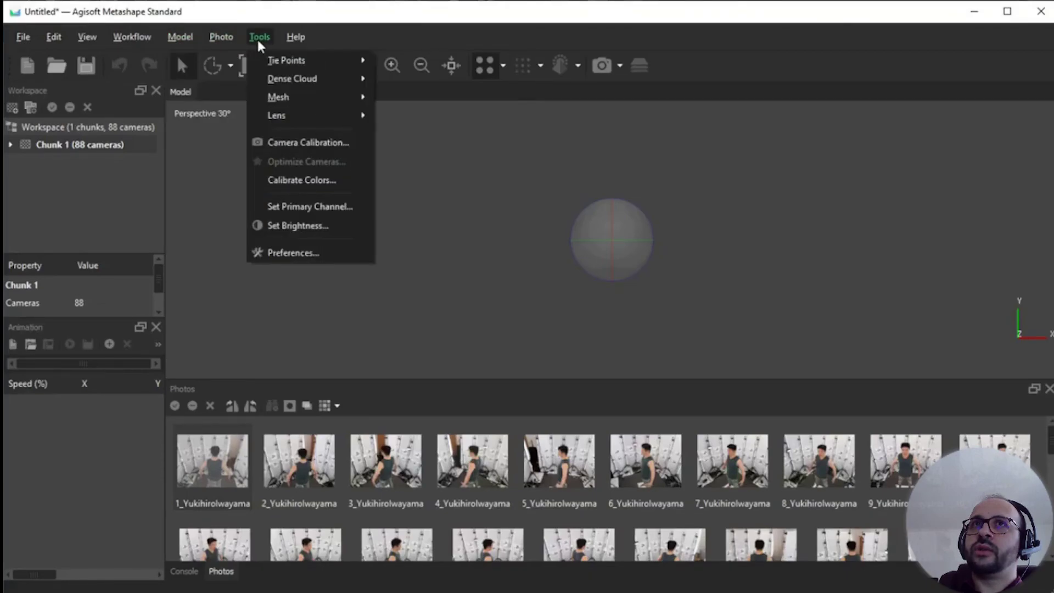
{"action": "left_click", "coordinate": [274, 143]}
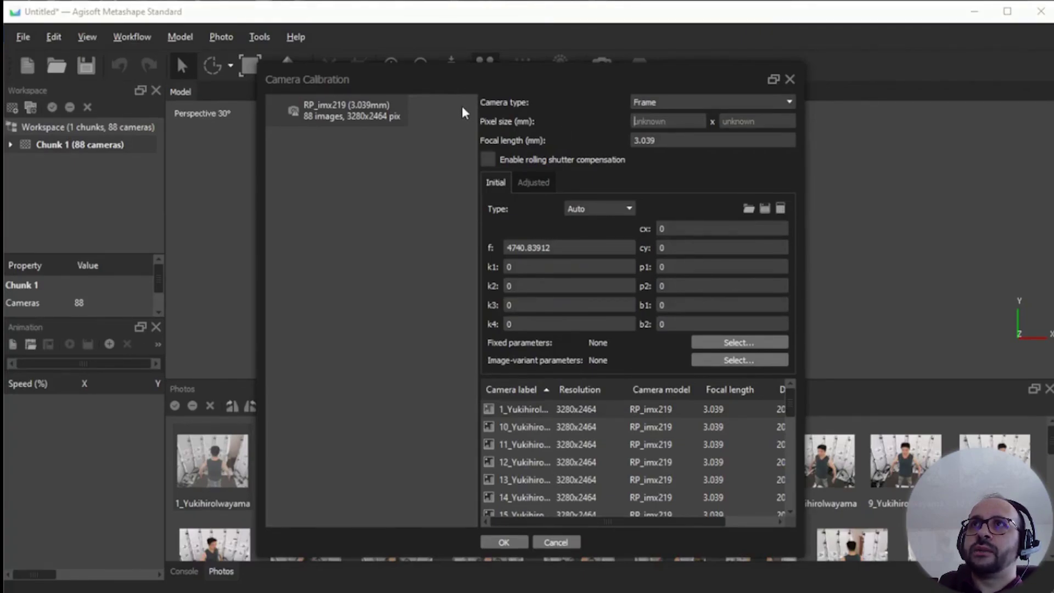
{"action": "left_click", "coordinate": [644, 120]}
{"action": "type", "text": "0.00112"}
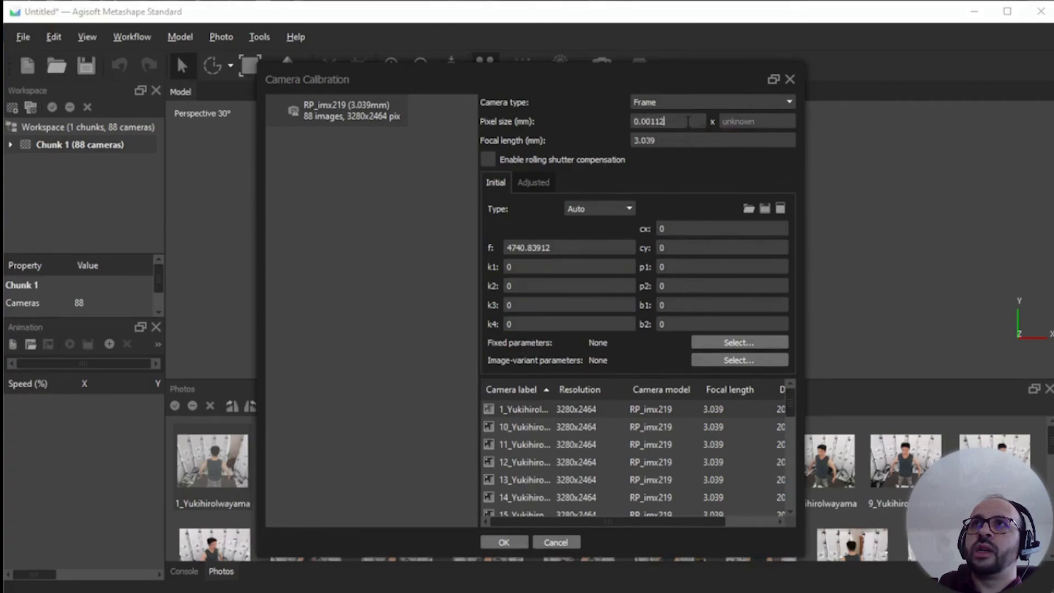
{"action": "left_click_drag", "start_coordinate": [688, 121], "coordinate": [569, 126]}
{"action": "key", "text": "ctrl+c"}
{"action": "left_click", "coordinate": [759, 122]}
{"action": "key", "text": "ctrl+v"}
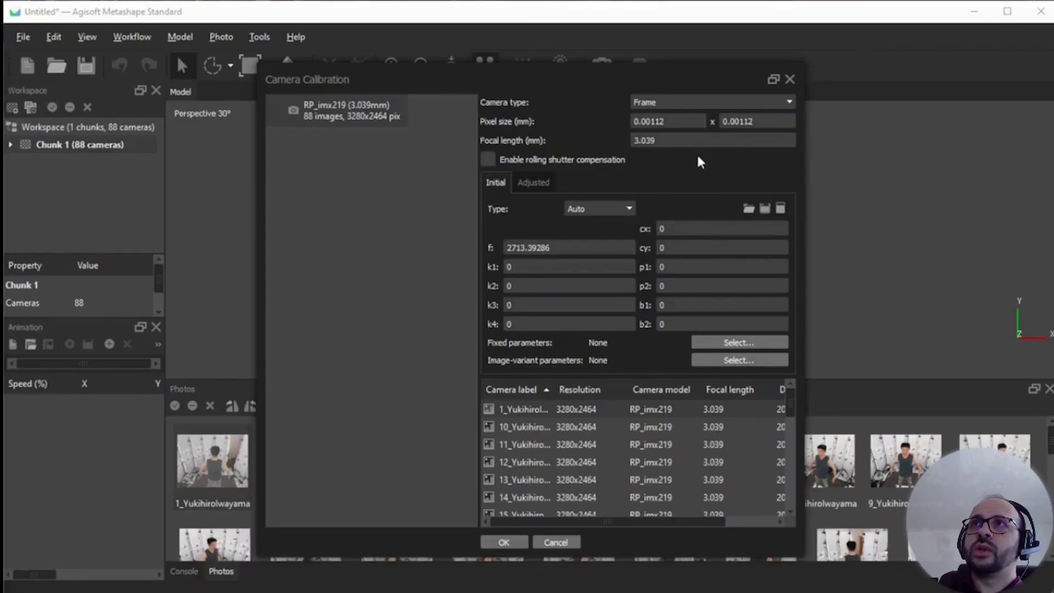
{"action": "left_click", "coordinate": [504, 543]}
Step: Align the photos at High accuracy with masks applied to key points and guided image matching enabled
{"action": "left_click", "coordinate": [132, 37]}
{"action": "left_click", "coordinate": [147, 103]}
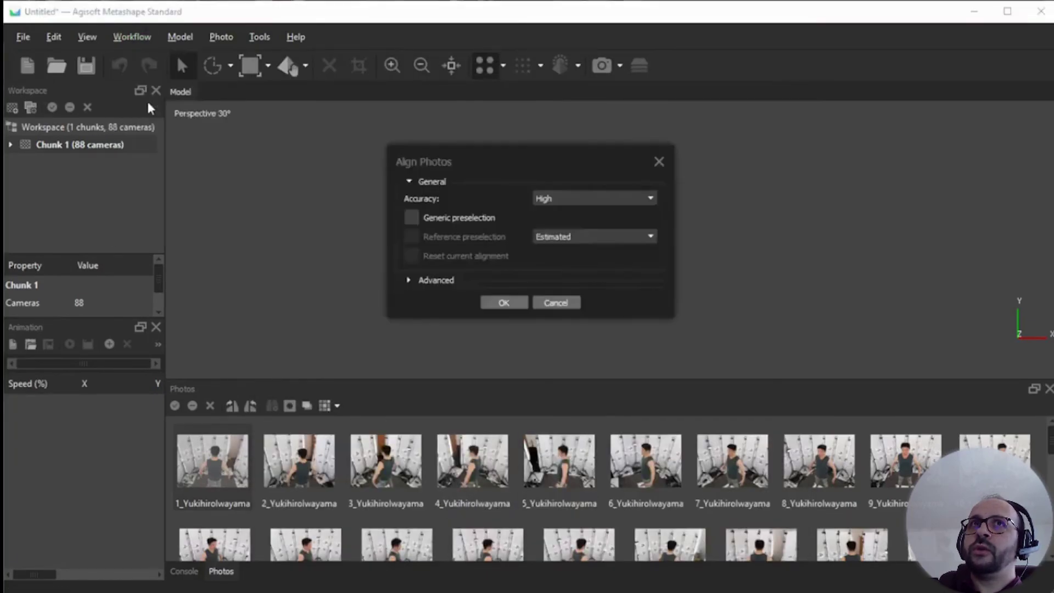
{"action": "left_click", "coordinate": [434, 281]}
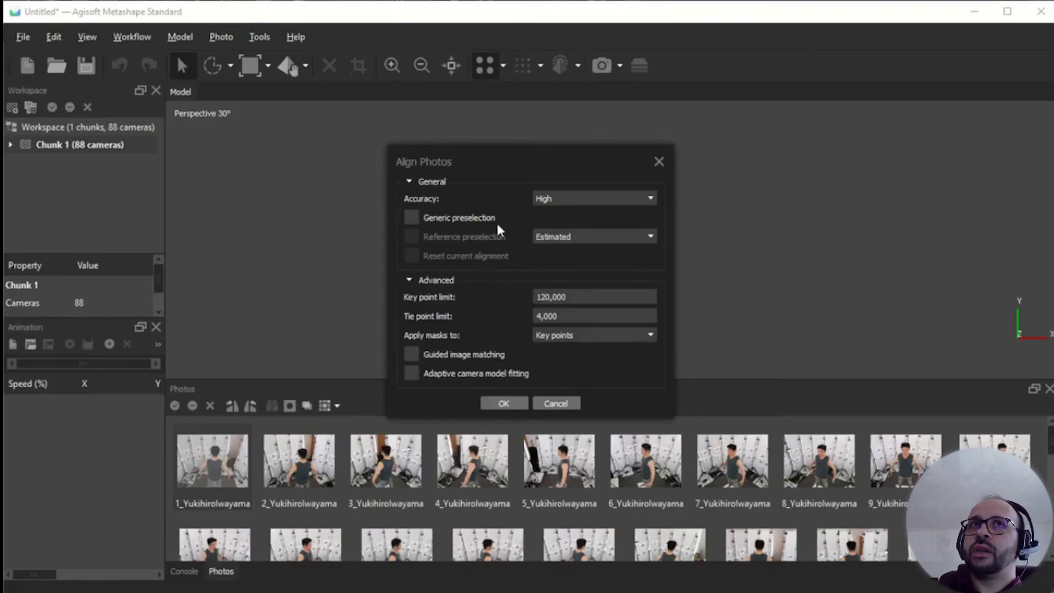
{"action": "left_click", "coordinate": [448, 357]}
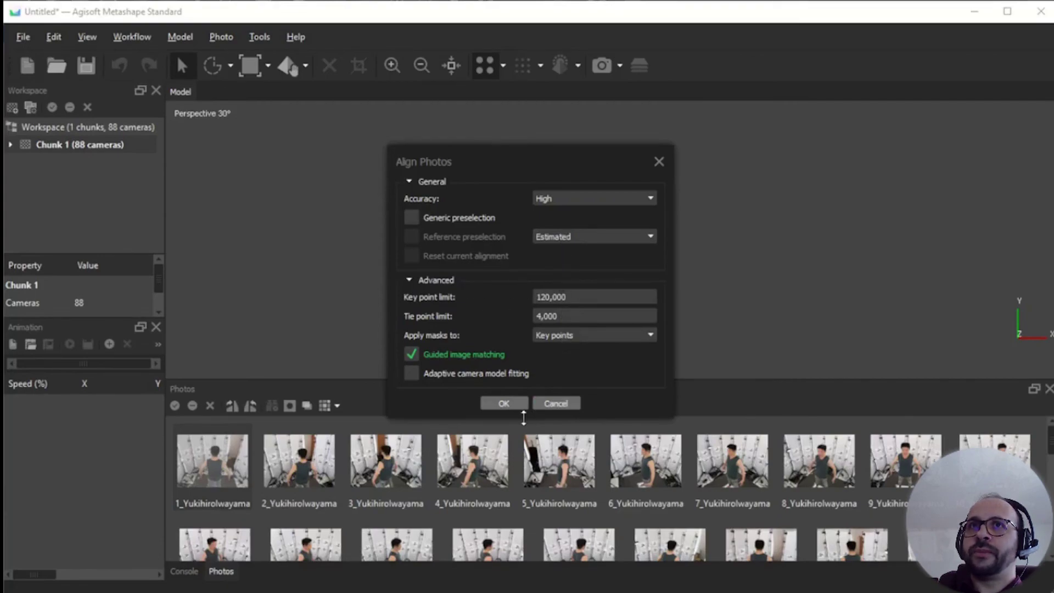
{"action": "left_click", "coordinate": [502, 403]}
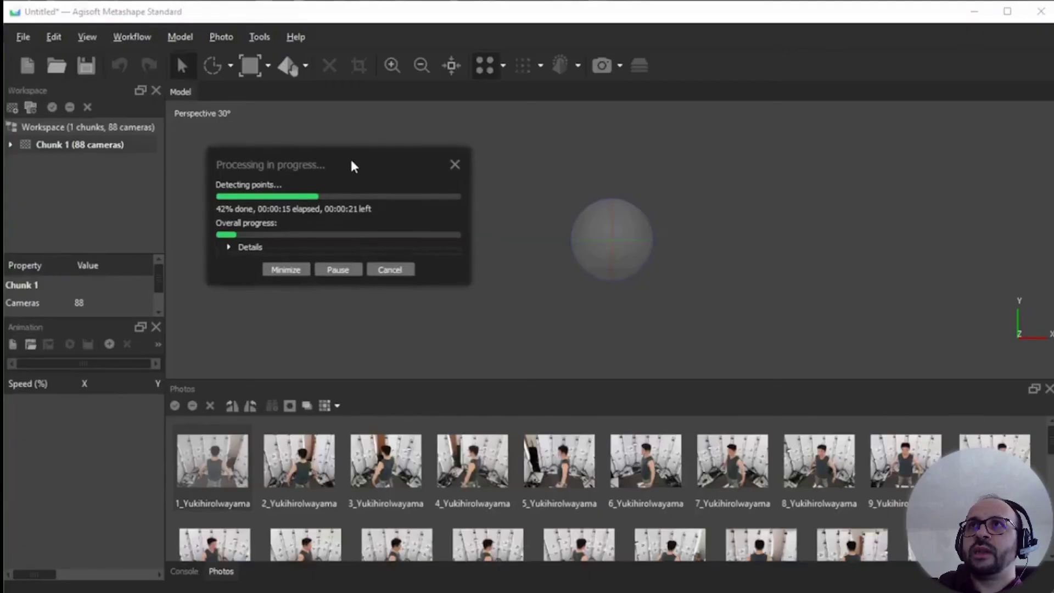
Step: Delete the sparse cloud's tie points picked by Gradual Selection with the Reconstruction uncertainty criterion at level 14
{"action": "left_click_drag", "start_coordinate": [351, 158], "coordinate": [359, 160]}
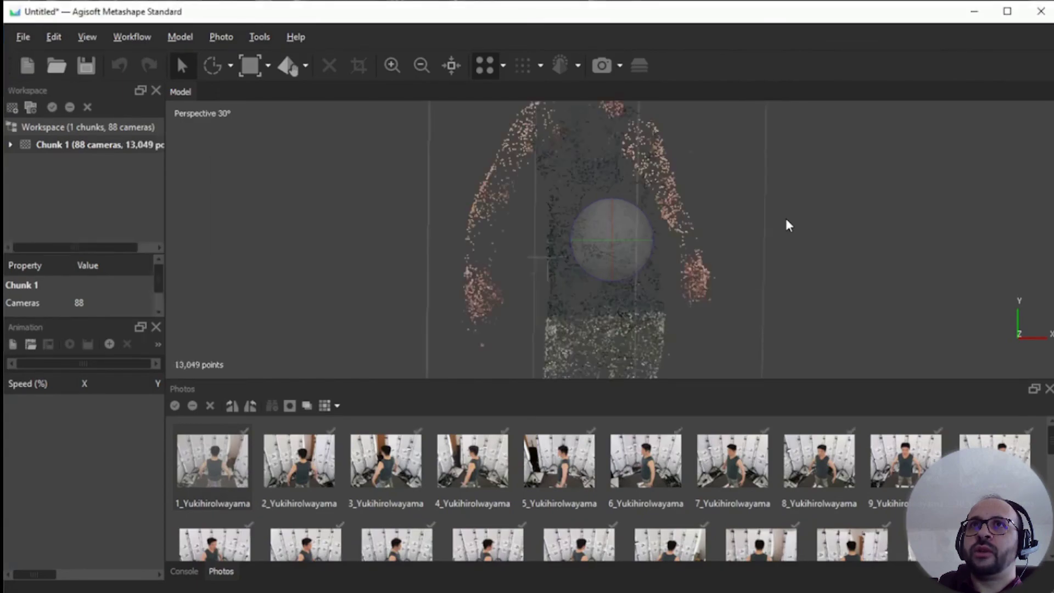
{"action": "left_click_drag", "start_coordinate": [490, 134], "coordinate": [622, 243]}
{"action": "mouse_move", "coordinate": [621, 242]}
{"action": "left_mouse_down"}
{"action": "mouse_move", "coordinate": [585, 241]}
{"action": "mouse_move", "coordinate": [657, 244]}
{"action": "mouse_move", "coordinate": [617, 243]}
{"action": "left_mouse_up"}
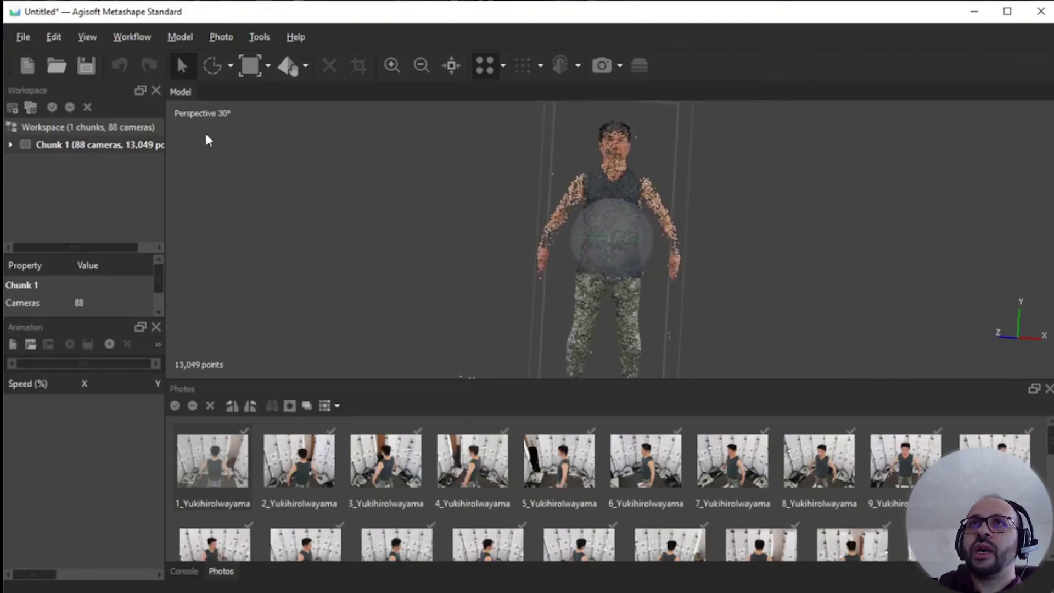
{"action": "left_click", "coordinate": [180, 37]}
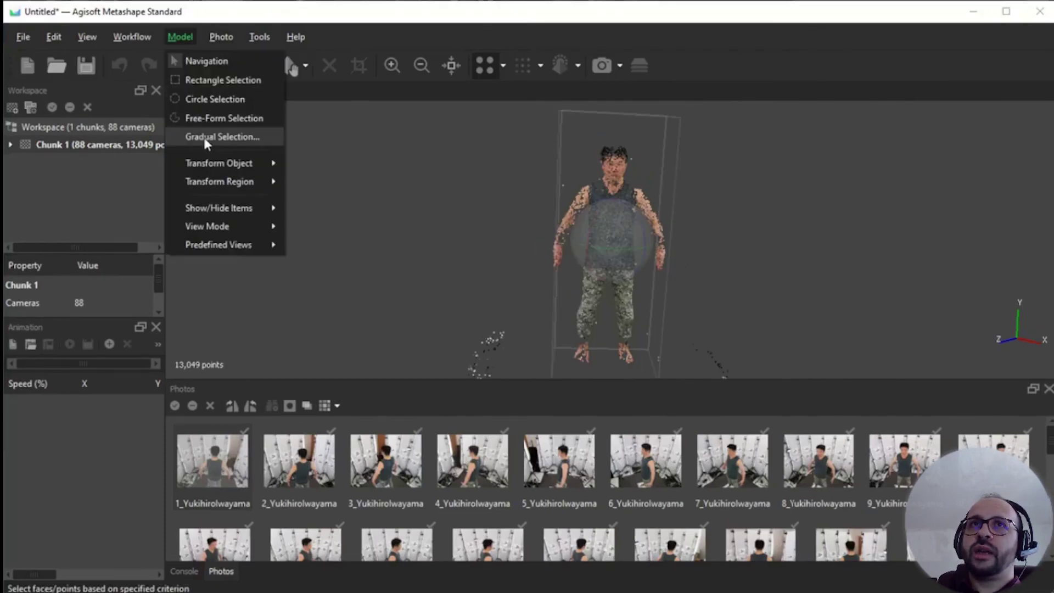
{"action": "left_click", "coordinate": [208, 138]}
{"action": "left_click_drag", "start_coordinate": [496, 258], "coordinate": [317, 178]}
{"action": "left_click", "coordinate": [334, 200]}
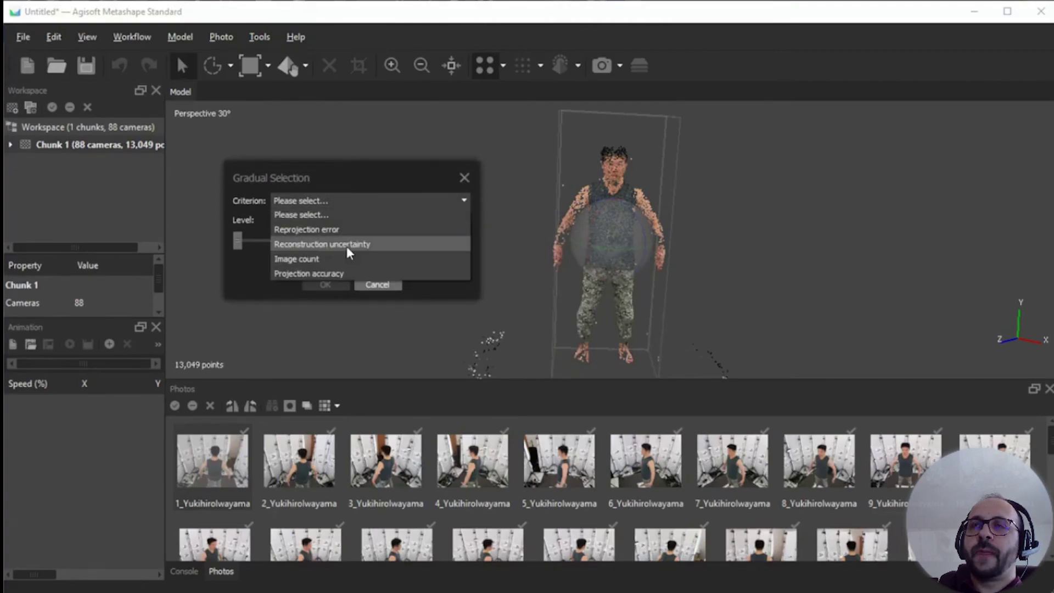
{"action": "left_click", "coordinate": [331, 246]}
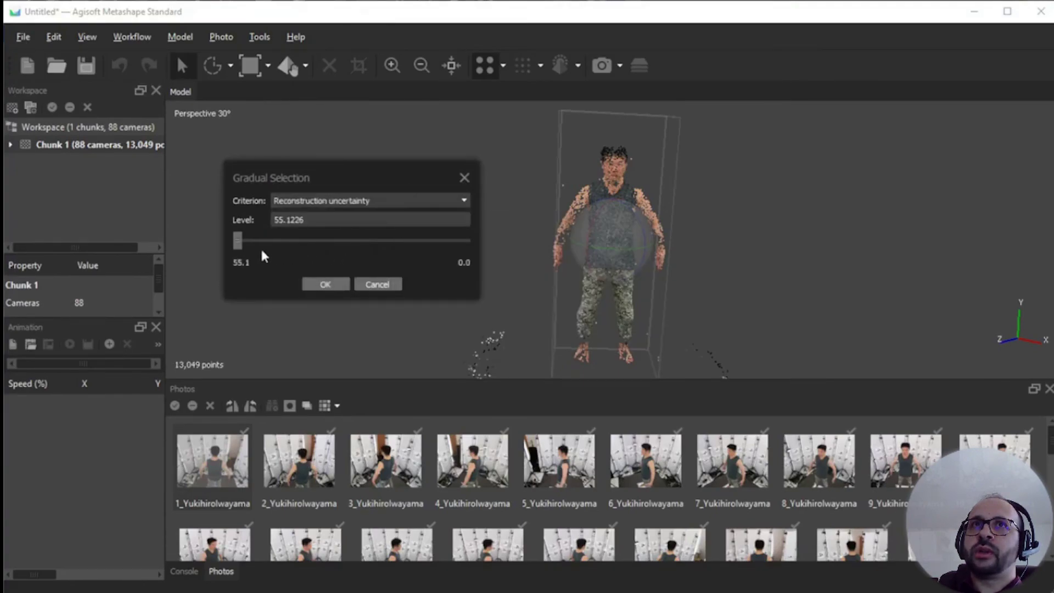
{"action": "left_click_drag", "start_coordinate": [238, 242], "coordinate": [391, 245]}
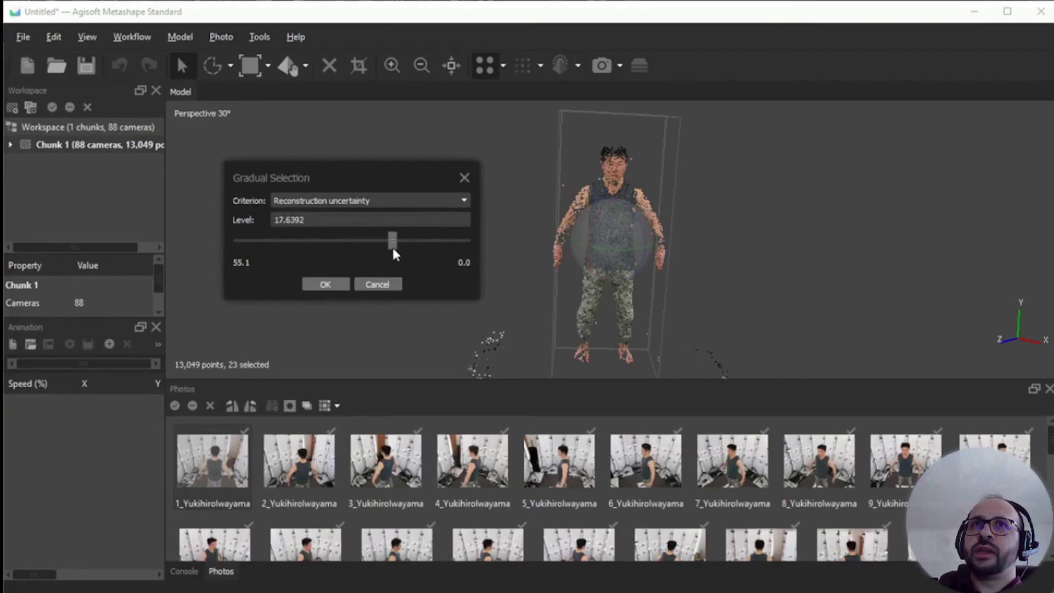
{"action": "mouse_move", "coordinate": [390, 245]}
{"action": "left_mouse_down"}
{"action": "mouse_move", "coordinate": [419, 245]}
{"action": "mouse_move", "coordinate": [393, 241]}
{"action": "mouse_move", "coordinate": [406, 241]}
{"action": "left_mouse_up"}
{"action": "left_click_drag", "start_coordinate": [301, 219], "coordinate": [282, 220]}
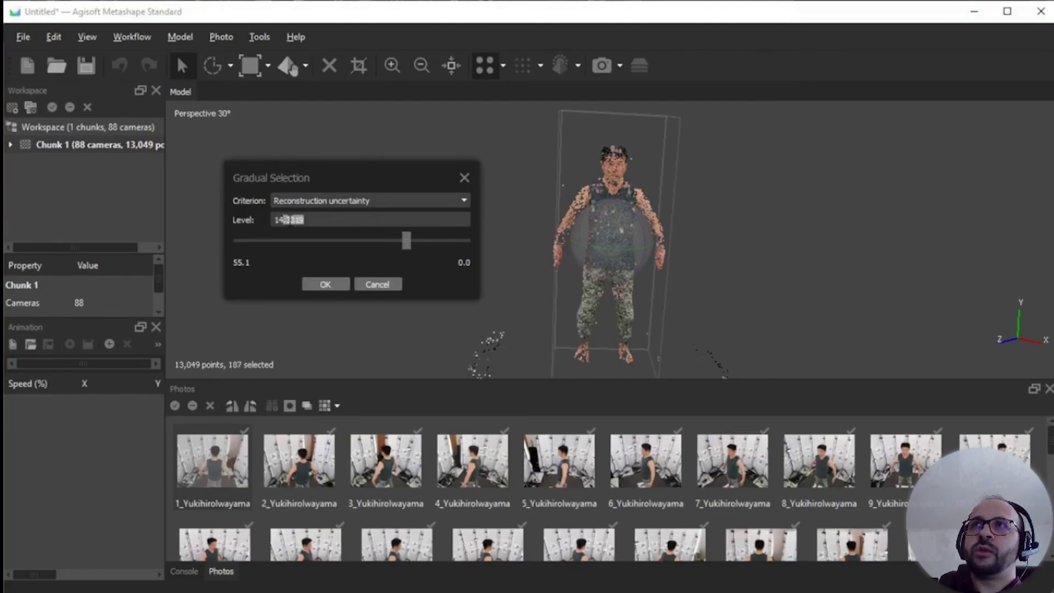
{"action": "key", "text": "BackSpace"}
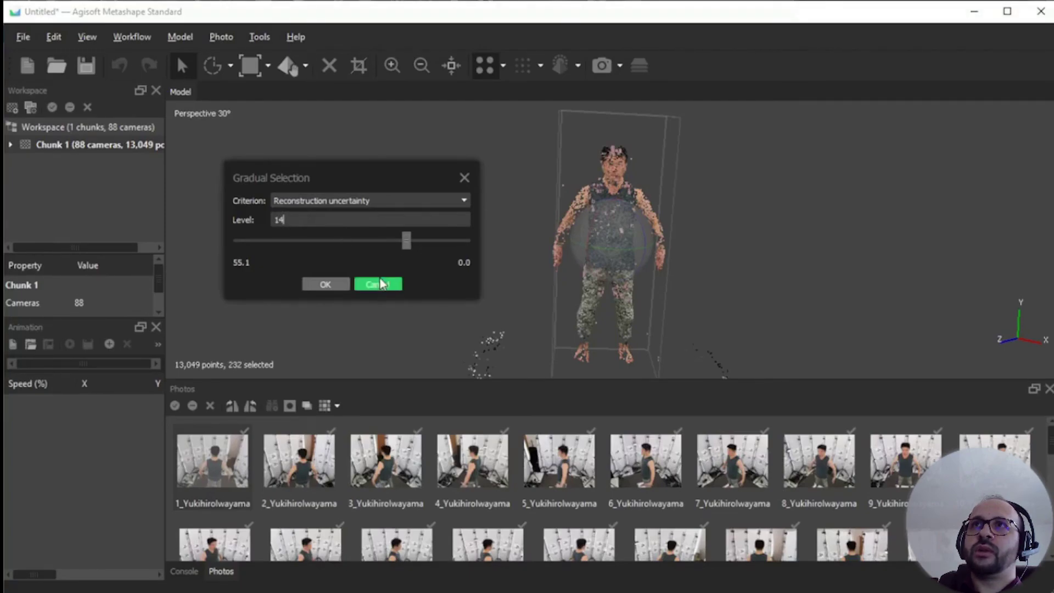
{"action": "key", "text": "Return"}
{"action": "scroll", "coordinate": [596, 230], "scroll_direction": "up", "scroll_amount": 3}
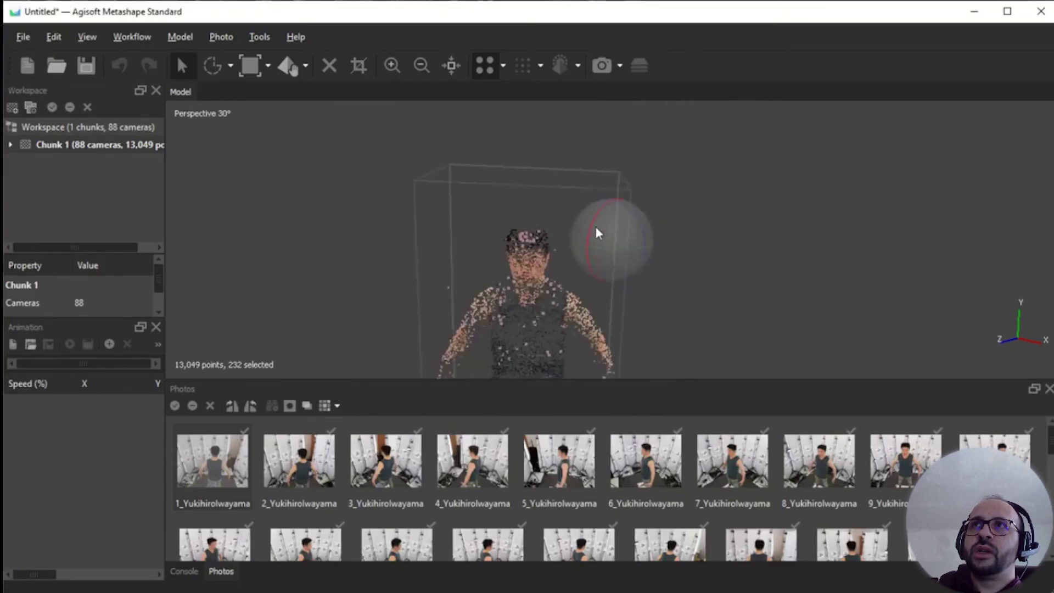
{"action": "left_click_drag", "start_coordinate": [595, 230], "coordinate": [608, 207]}
{"action": "left_click_drag", "start_coordinate": [659, 229], "coordinate": [351, 133]}
{"action": "scroll", "coordinate": [558, 219], "scroll_direction": "down", "scroll_amount": 3}
{"action": "left_click", "coordinate": [329, 66]}
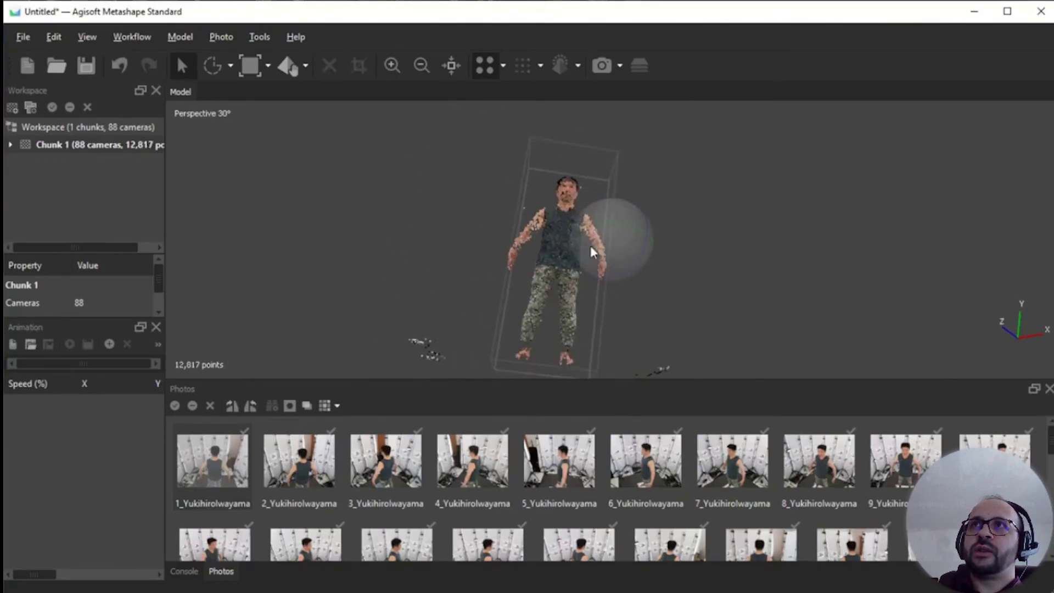
Step: Optimize the chunk's camera alignment with Fit k4, Fit b1 and Fit b2 enabled along with the other fit parameters
{"action": "right_click", "coordinate": [114, 145]}
{"action": "mouse_move", "coordinate": [169, 315]}
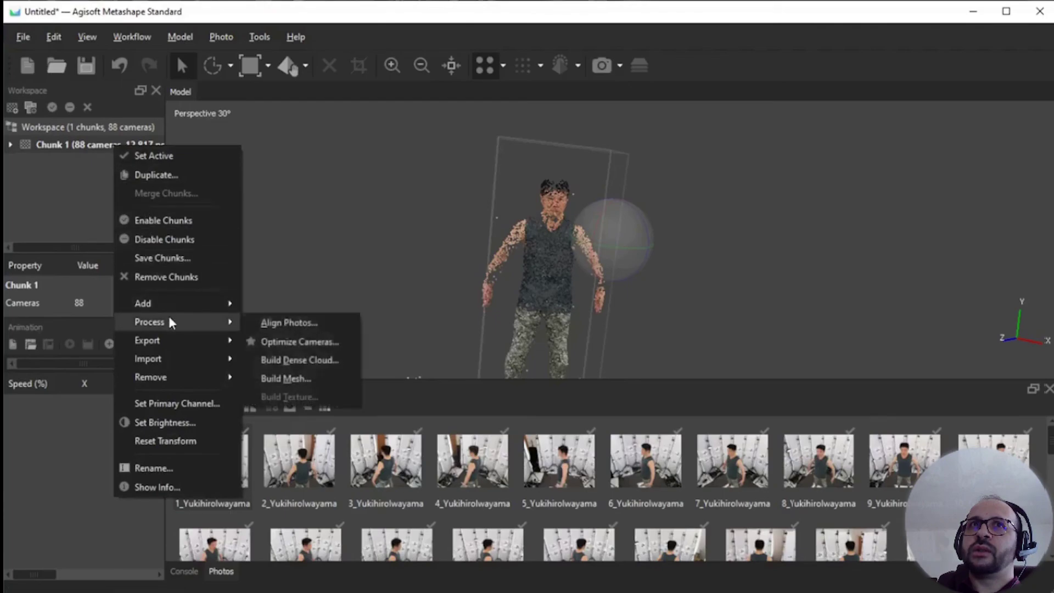
{"action": "left_click", "coordinate": [258, 342]}
{"action": "left_click", "coordinate": [437, 192]}
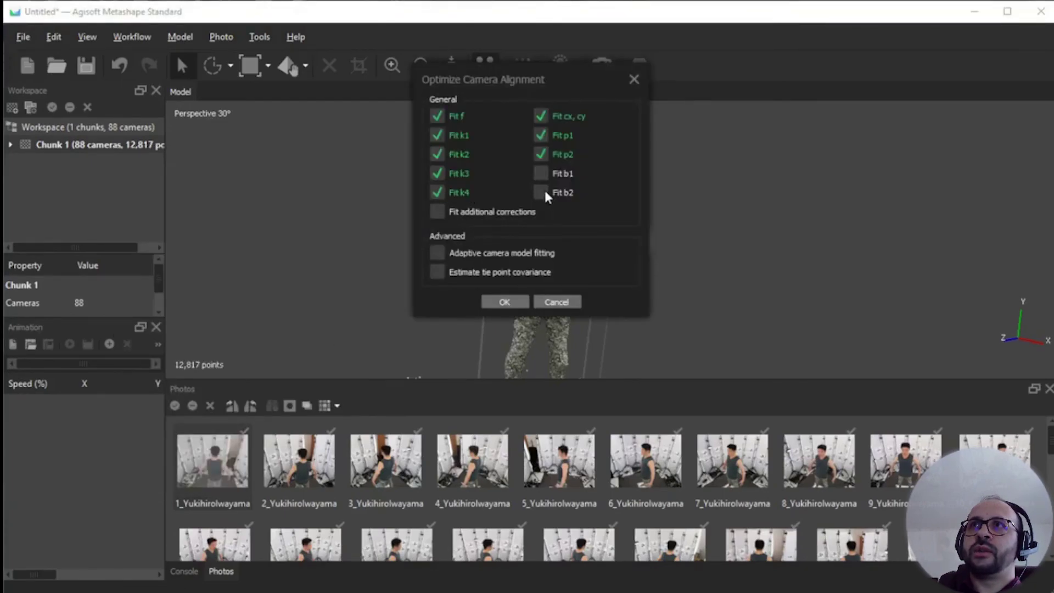
{"action": "left_click", "coordinate": [541, 174]}
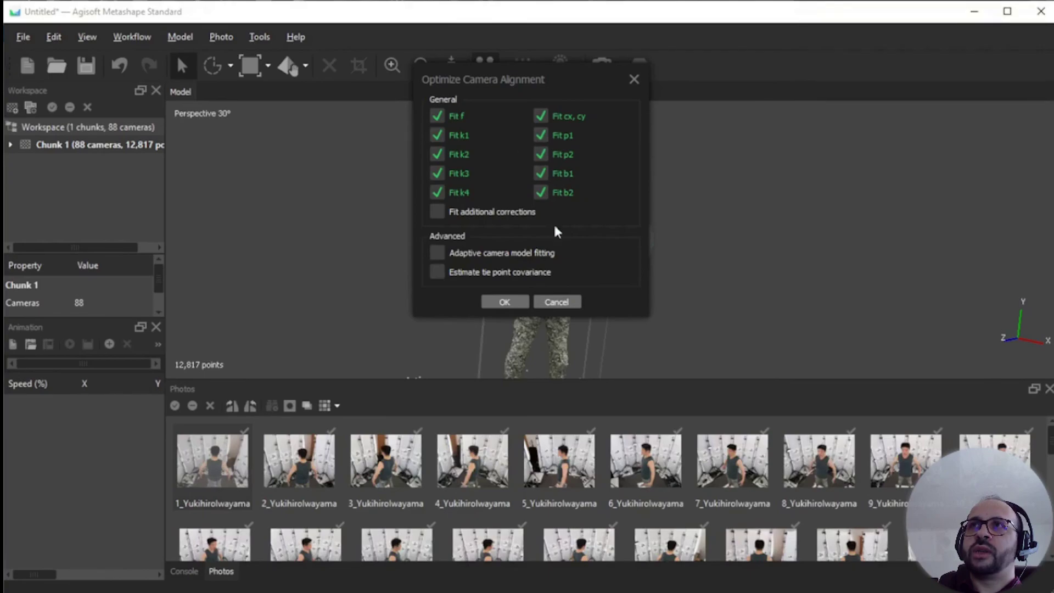
{"action": "left_click", "coordinate": [504, 301]}
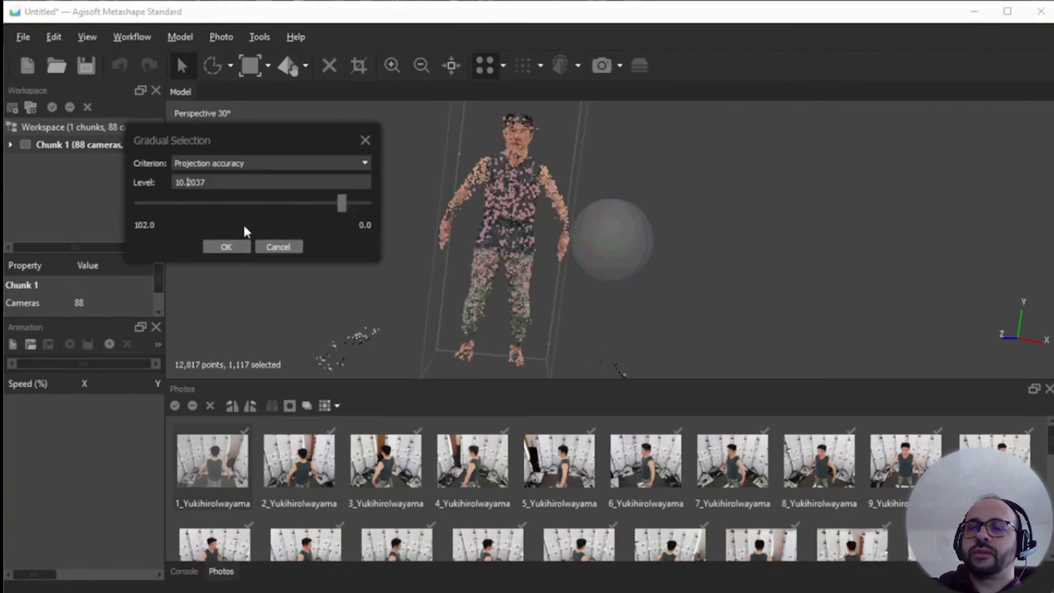
Step: Remove tie points by Projection accuracy at level 10.2037 and gradually select more by Reprojection error at about 0.55
{"action": "left_click", "coordinate": [242, 246]}
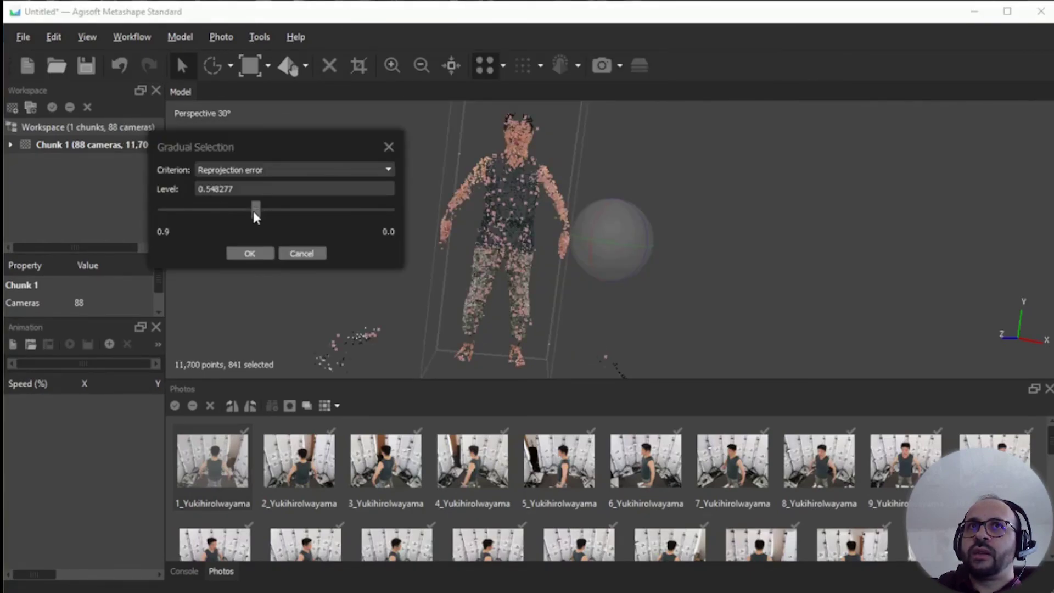
{"action": "left_click_drag", "start_coordinate": [253, 209], "coordinate": [249, 209]}
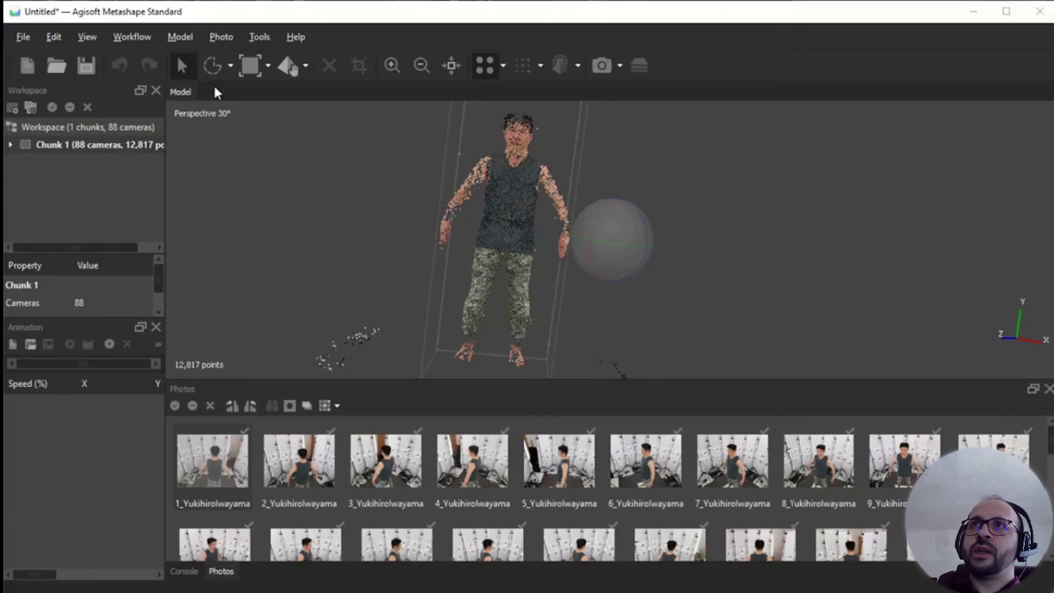
Step: Build a mesh from depth maps at High quality with a Custom face count and calculated vertex colors
{"action": "left_click", "coordinate": [131, 35]}
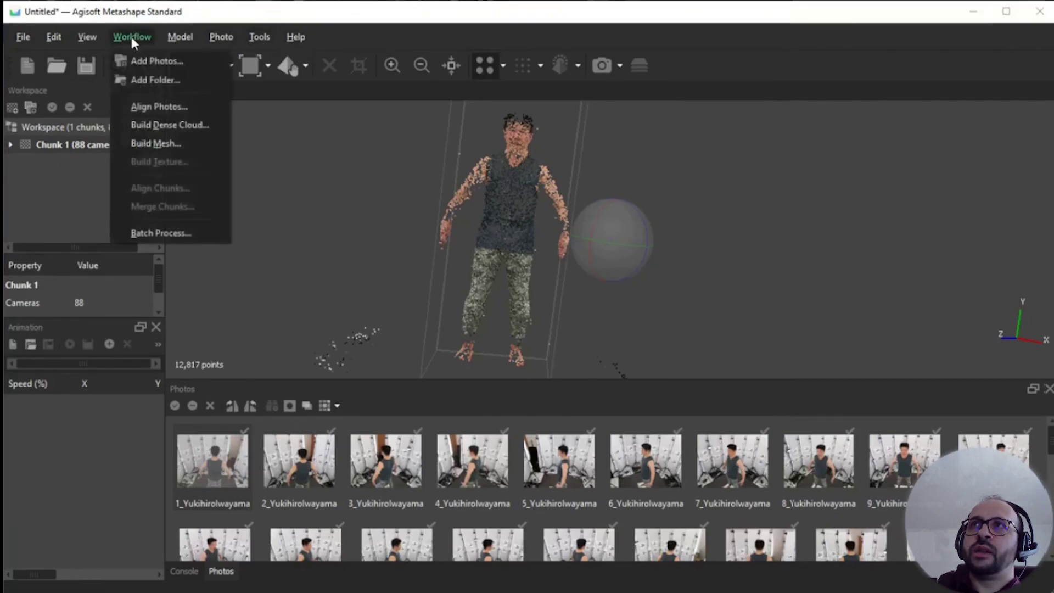
{"action": "left_click", "coordinate": [176, 140]}
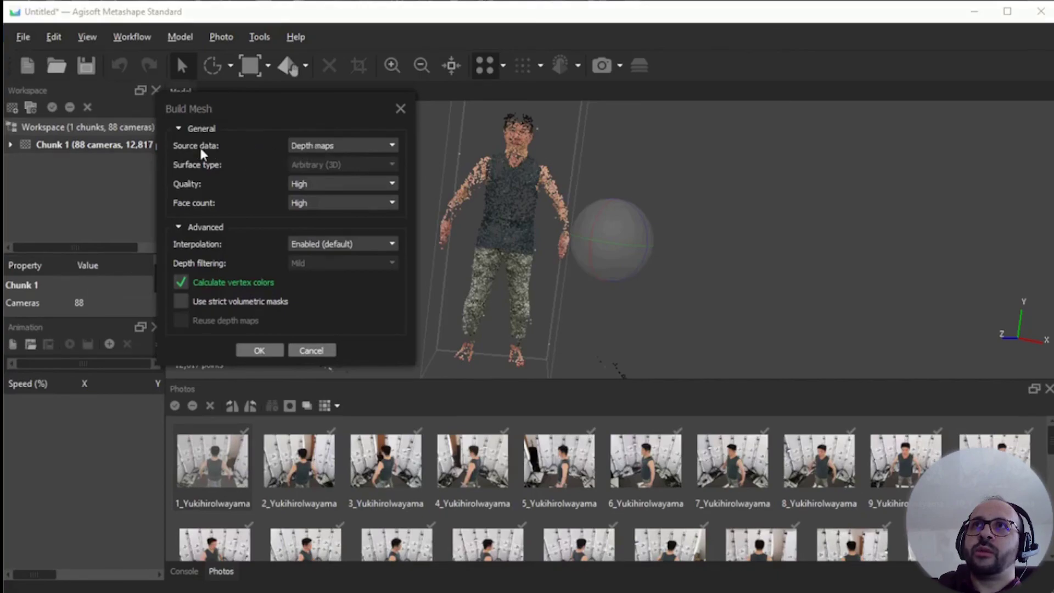
{"action": "left_click", "coordinate": [329, 147]}
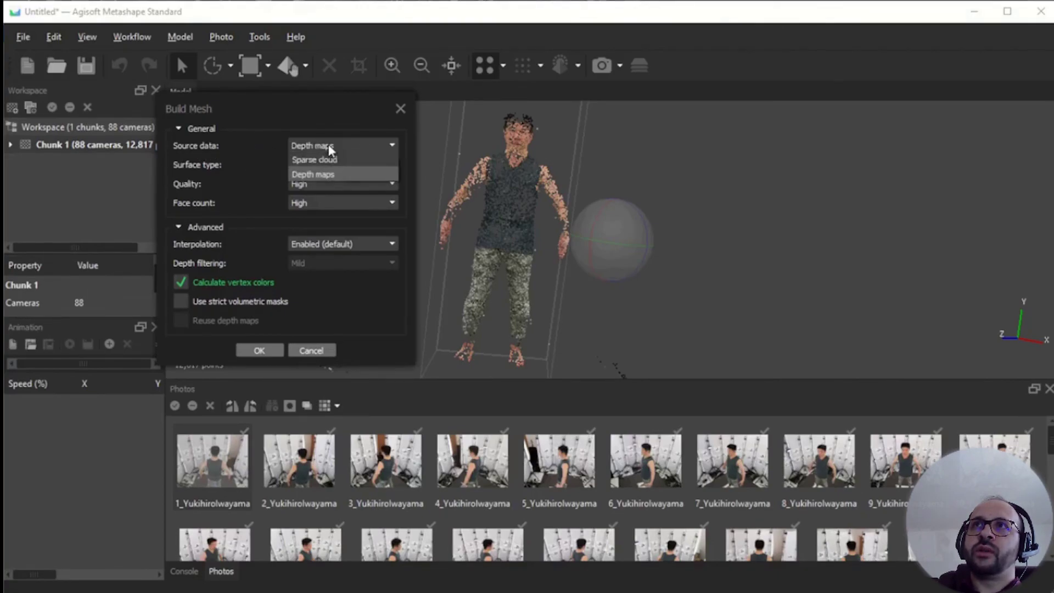
{"action": "left_click", "coordinate": [324, 174]}
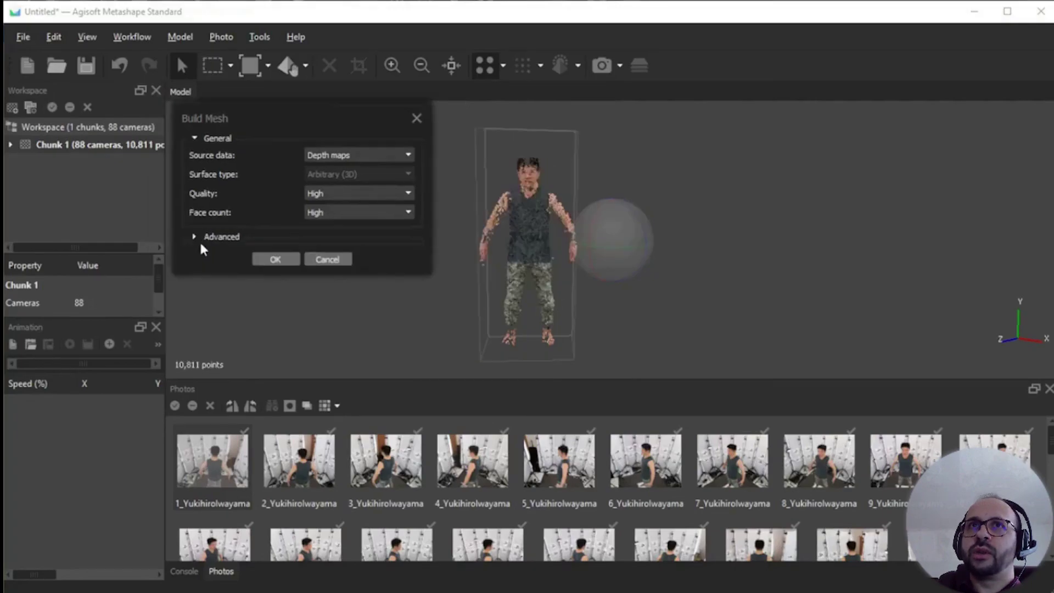
{"action": "left_click", "coordinate": [197, 237]}
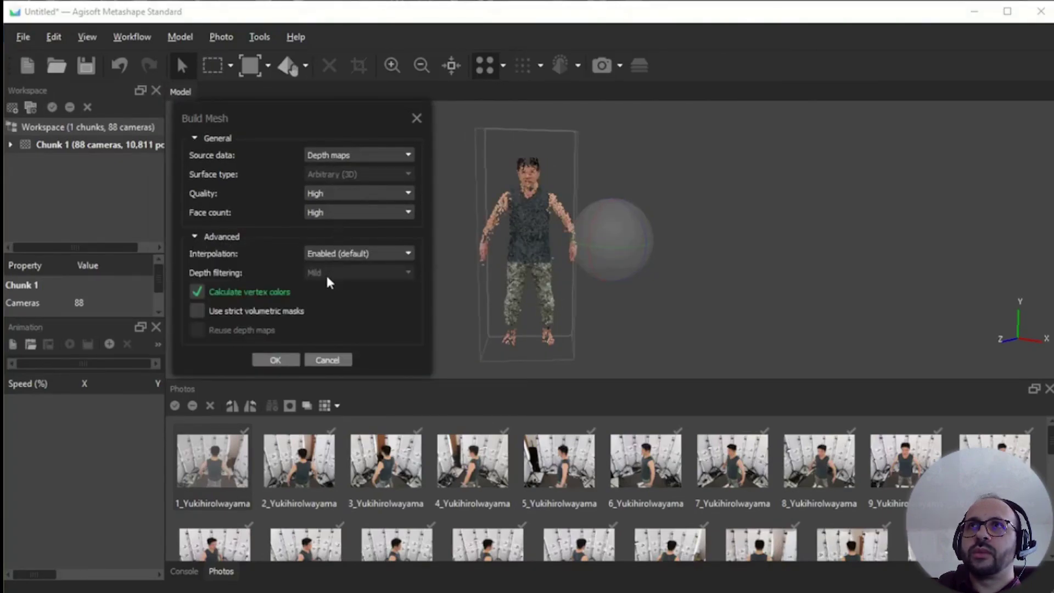
{"action": "left_click", "coordinate": [332, 214]}
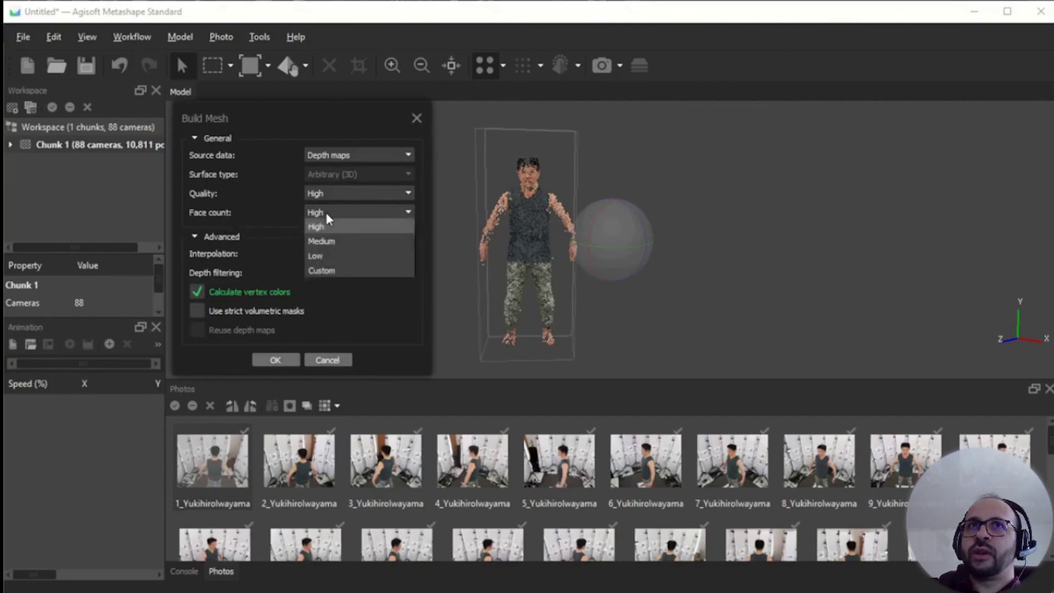
{"action": "left_click", "coordinate": [327, 272]}
{"action": "left_click", "coordinate": [277, 360]}
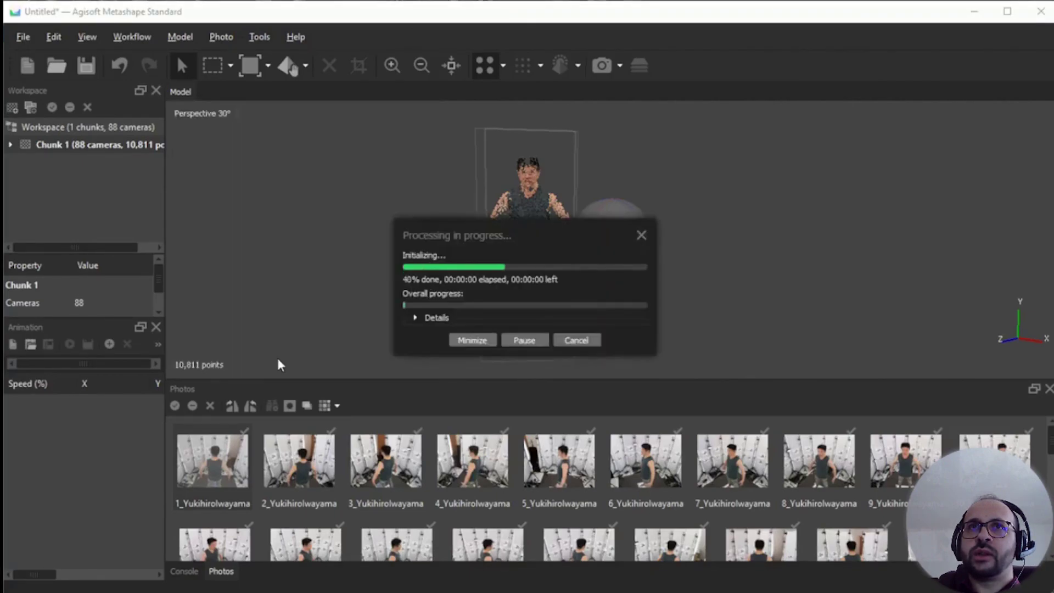
{"action": "left_click_drag", "start_coordinate": [268, 158], "coordinate": [284, 159]}
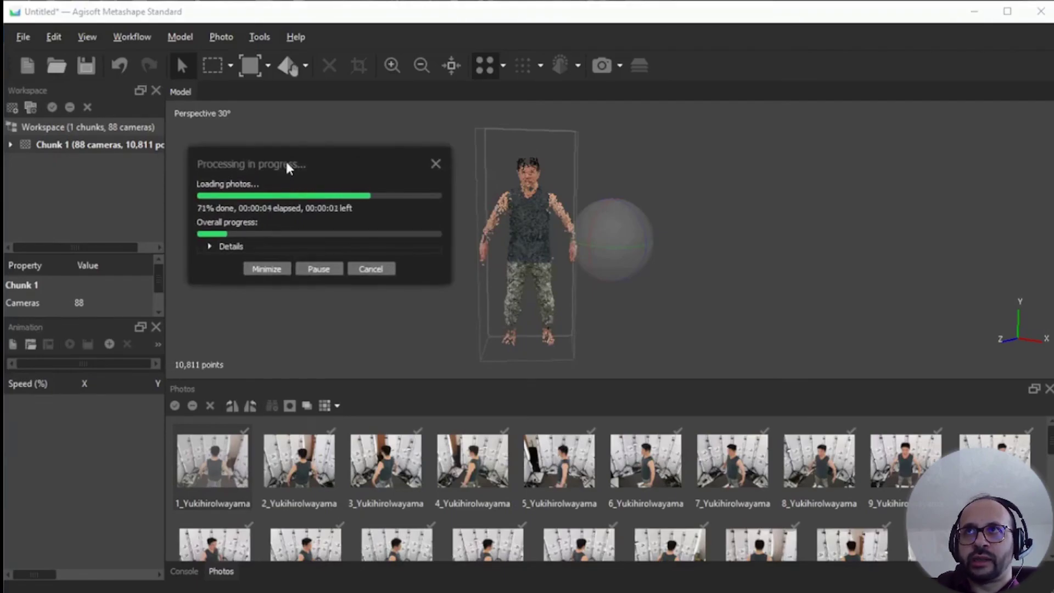
Step: Display the model in shaded mode and examine the figure's face and upper body up close
{"action": "left_click", "coordinate": [578, 65]}
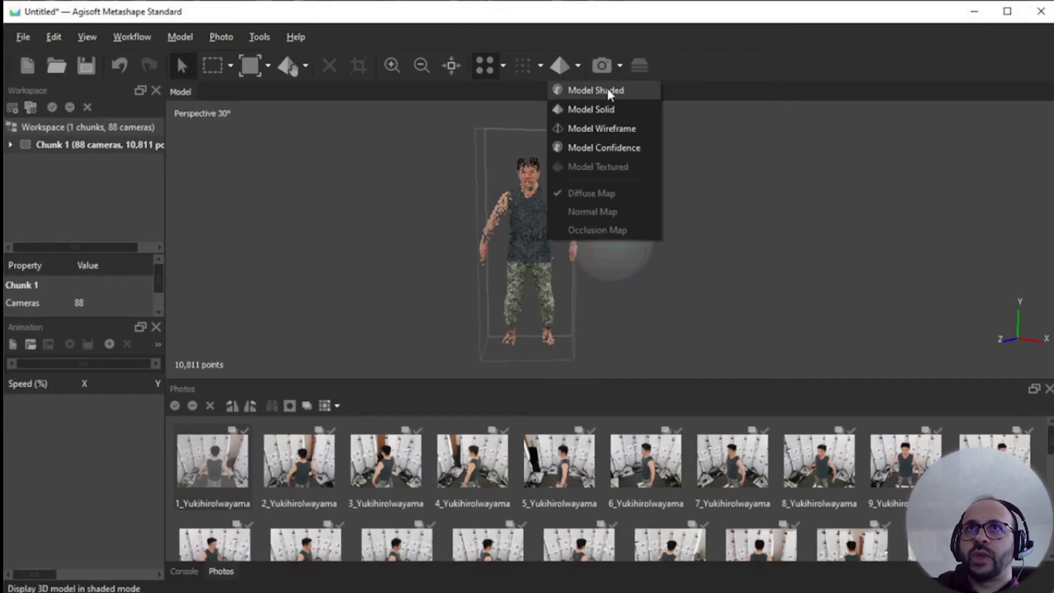
{"action": "left_click", "coordinate": [608, 91]}
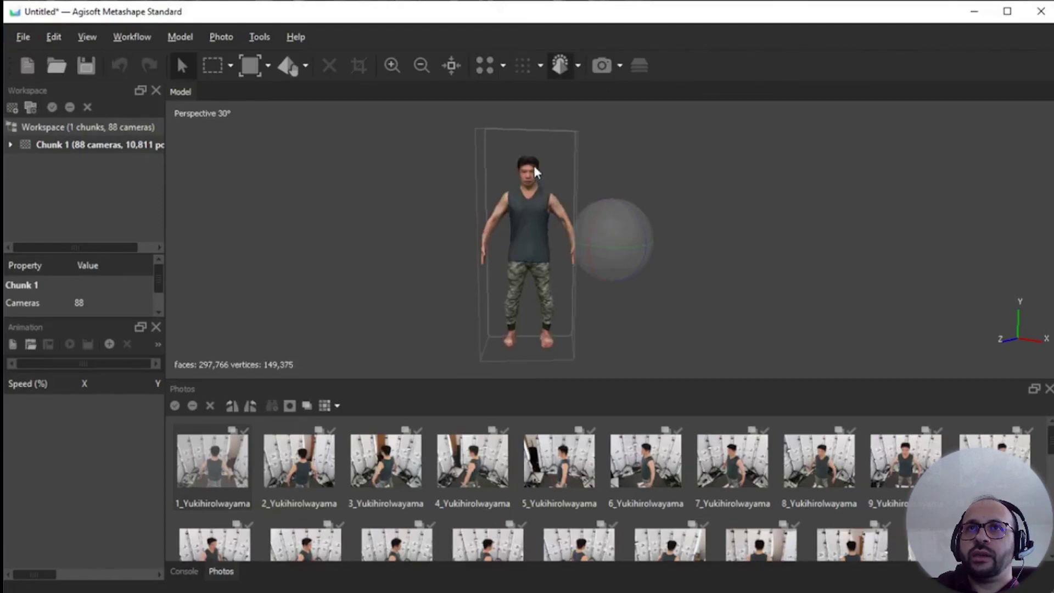
{"action": "scroll", "coordinate": [533, 166], "scroll_direction": "up", "scroll_amount": 6}
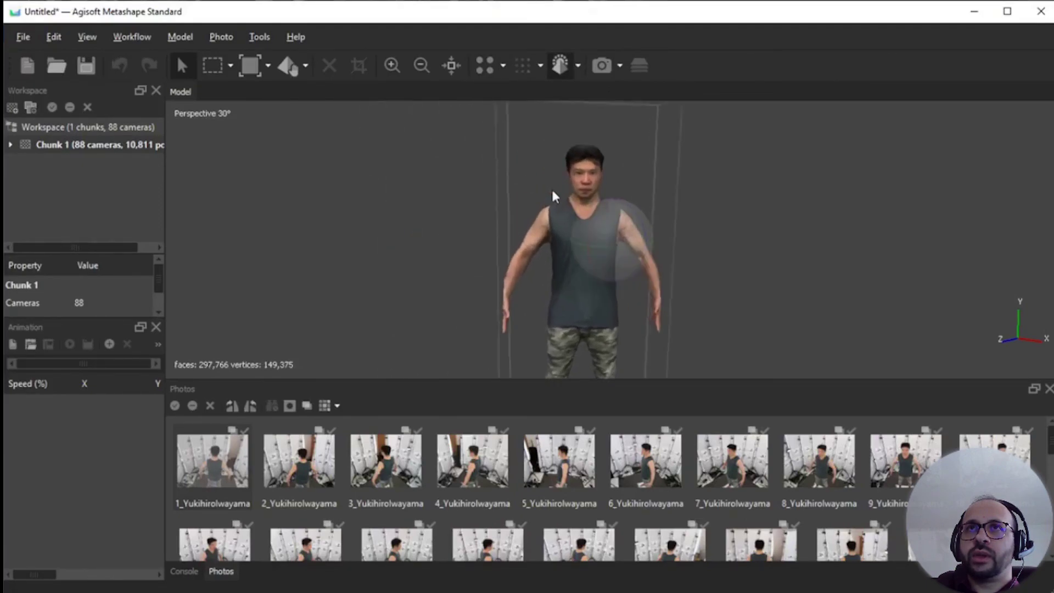
{"action": "scroll", "coordinate": [551, 187], "scroll_direction": "up", "scroll_amount": 8}
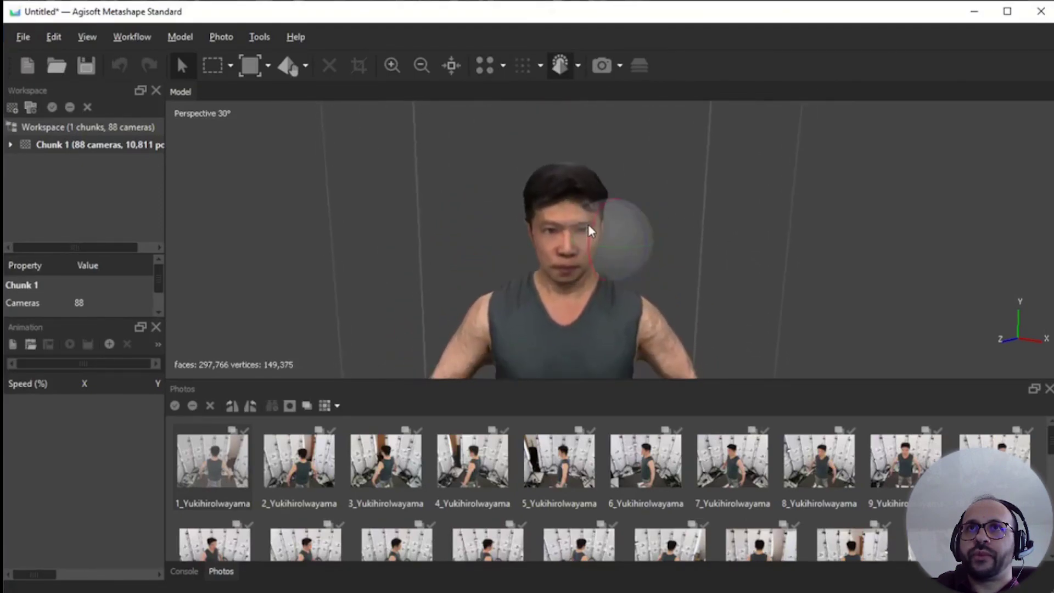
{"action": "scroll", "coordinate": [604, 225], "scroll_direction": "up", "scroll_amount": 5}
{"action": "mouse_move", "coordinate": [544, 214]}
{"action": "left_mouse_down"}
{"action": "mouse_move", "coordinate": [536, 235]}
{"action": "mouse_move", "coordinate": [637, 242]}
{"action": "mouse_move", "coordinate": [557, 239]}
{"action": "mouse_move", "coordinate": [592, 228]}
{"action": "mouse_move", "coordinate": [651, 255]}
{"action": "mouse_move", "coordinate": [635, 260]}
{"action": "mouse_move", "coordinate": [626, 216]}
{"action": "mouse_move", "coordinate": [641, 233]}
{"action": "mouse_move", "coordinate": [539, 193]}
{"action": "mouse_move", "coordinate": [565, 205]}
{"action": "mouse_move", "coordinate": [543, 188]}
{"action": "mouse_move", "coordinate": [544, 172]}
{"action": "mouse_move", "coordinate": [545, 302]}
{"action": "mouse_move", "coordinate": [542, 207]}
{"action": "mouse_move", "coordinate": [549, 247]}
{"action": "mouse_move", "coordinate": [548, 219]}
{"action": "left_mouse_up"}
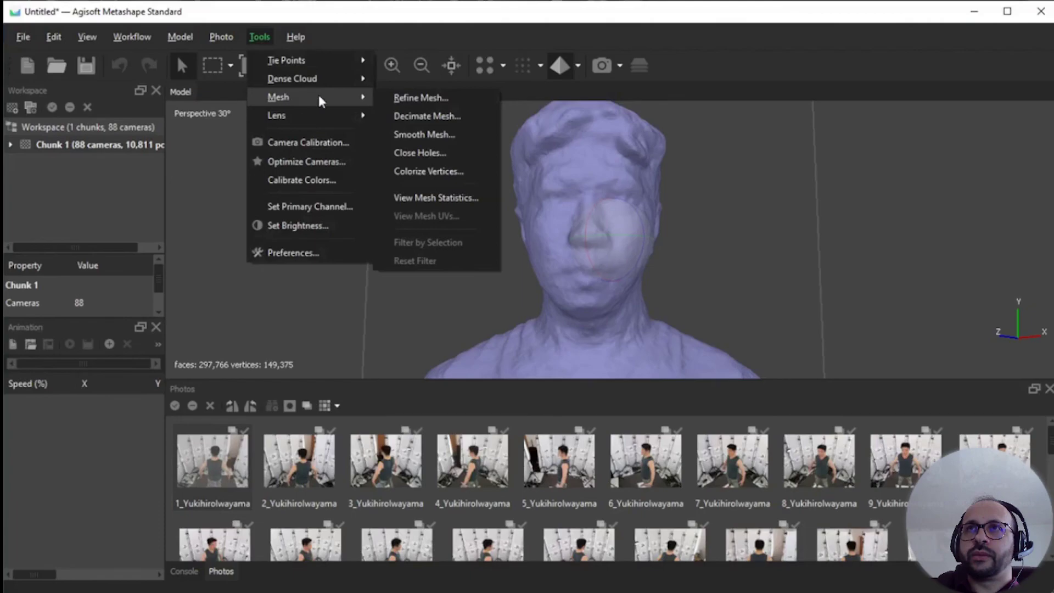
Step: Smooth the whole mesh with strength 1.00 and Fix borders enabled, and check the head and torso surface
{"action": "left_click", "coordinate": [449, 137]}
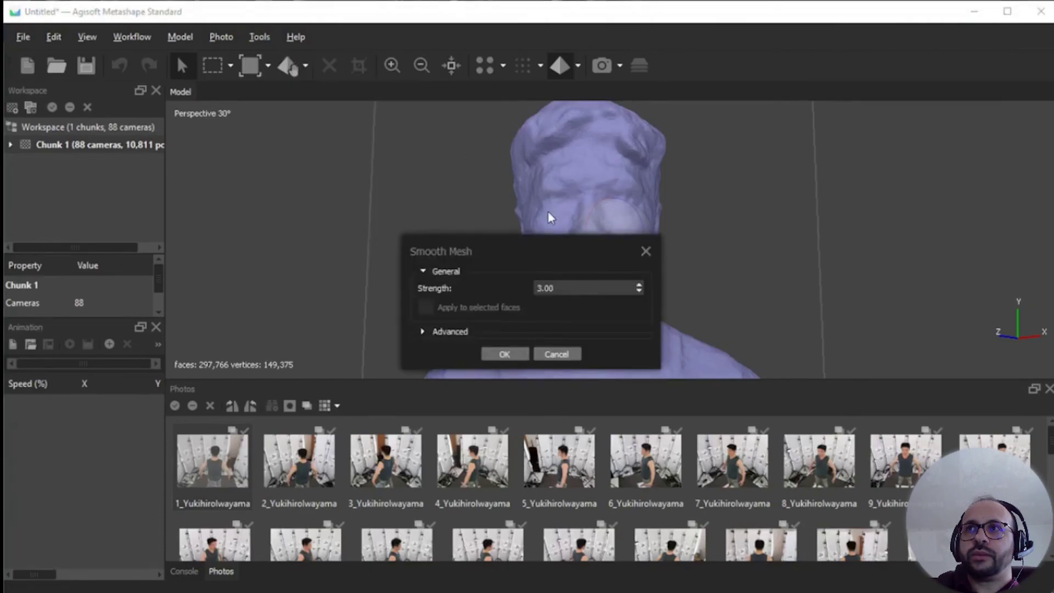
{"action": "left_click_drag", "start_coordinate": [532, 251], "coordinate": [360, 135]}
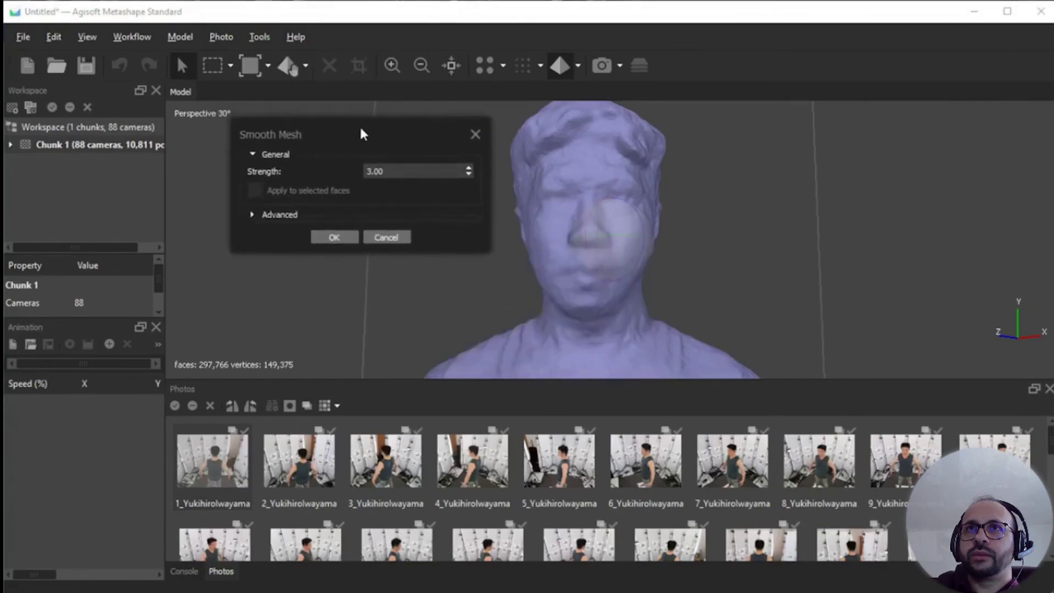
{"action": "left_click", "coordinate": [277, 216]}
{"action": "double_click", "coordinate": [369, 171]}
{"action": "type", "text": "1"}
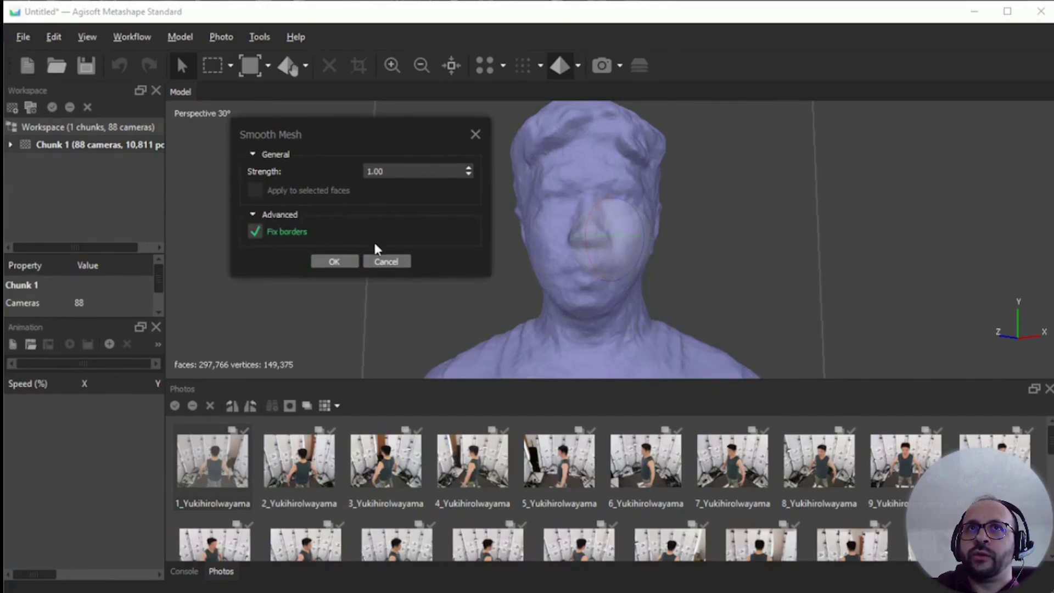
{"action": "left_click", "coordinate": [335, 262]}
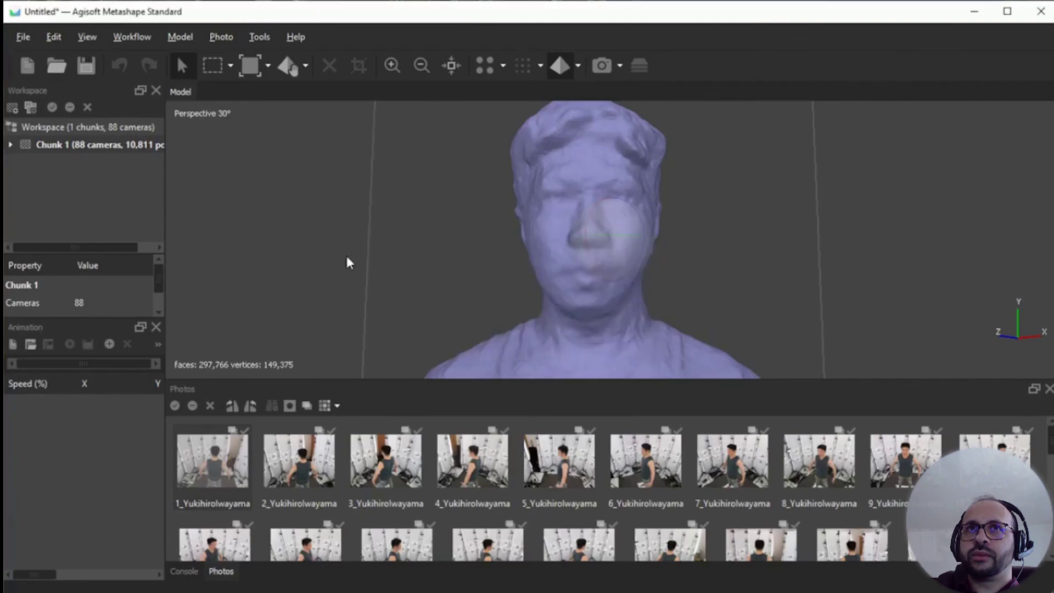
{"action": "left_click_drag", "start_coordinate": [623, 241], "coordinate": [606, 211]}
{"action": "scroll", "coordinate": [606, 203], "scroll_direction": "down", "scroll_amount": 3}
{"action": "scroll", "coordinate": [606, 192], "scroll_direction": "up", "scroll_amount": 5}
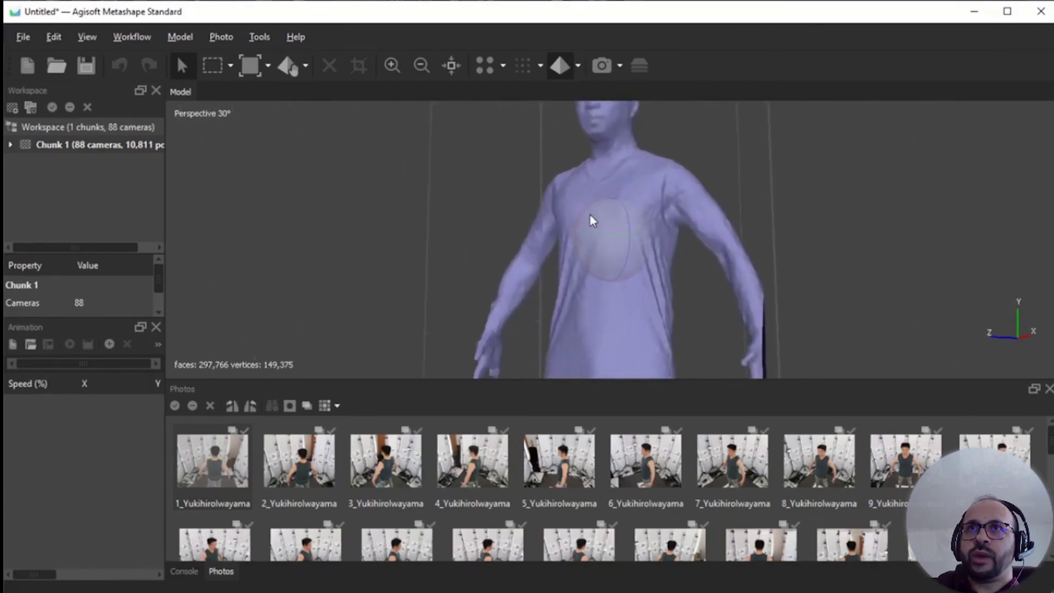
{"action": "left_click_drag", "start_coordinate": [646, 245], "coordinate": [644, 249]}
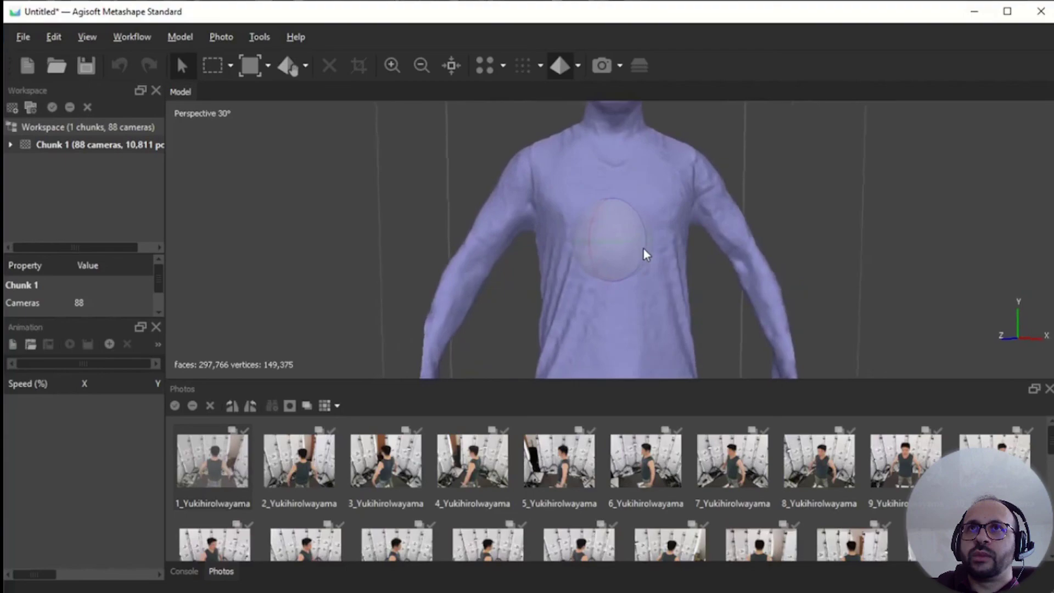
Step: Select the mesh faces of both upper arms, from shoulder to elbow, with Free-Form Selection
{"action": "left_click", "coordinate": [230, 66]}
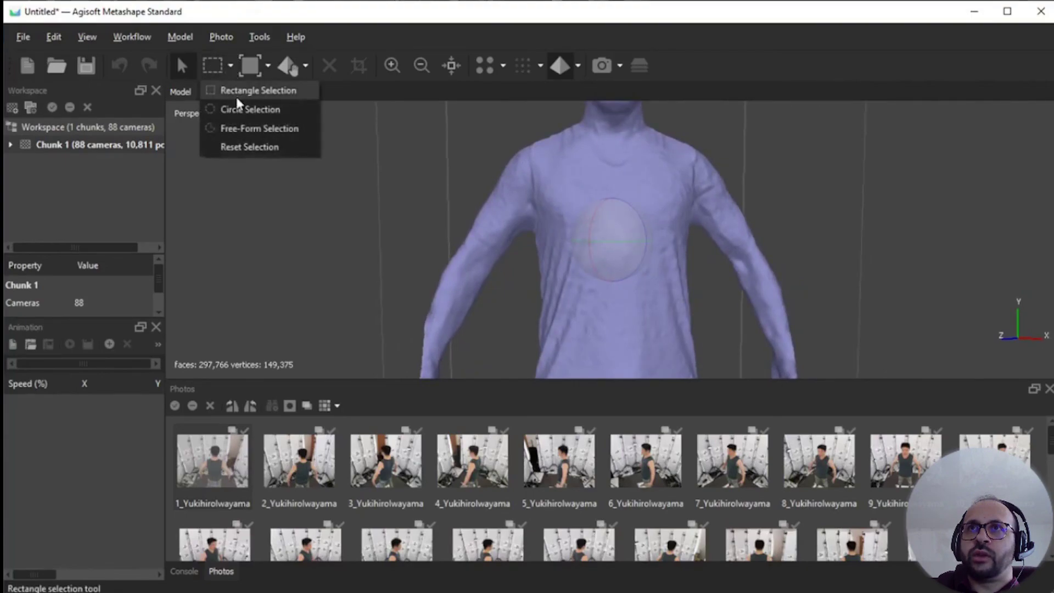
{"action": "left_click", "coordinate": [241, 109]}
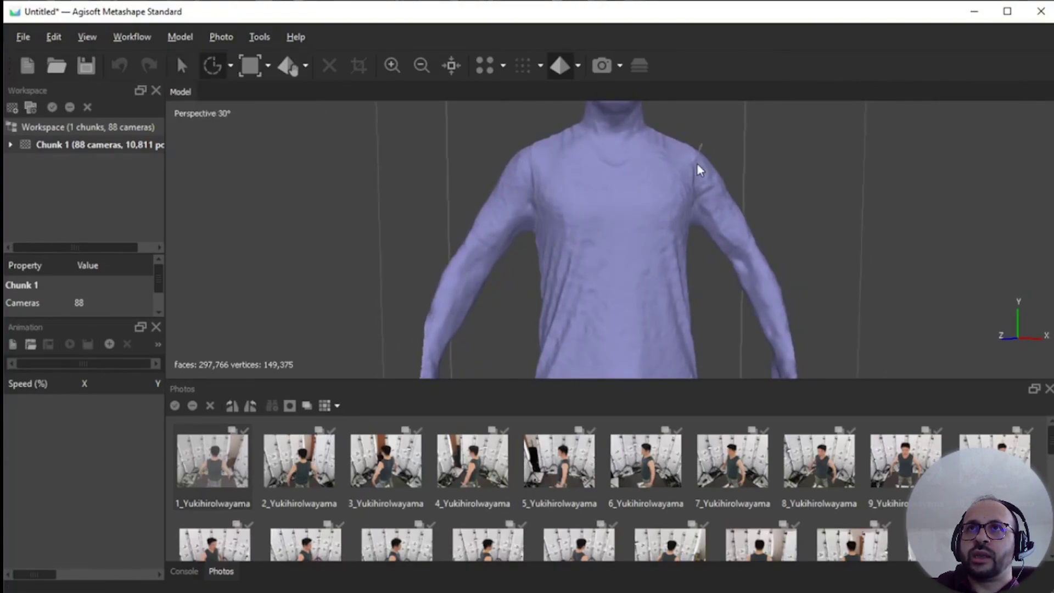
{"action": "mouse_move", "coordinate": [695, 229]}
{"action": "left_mouse_down"}
{"action": "mouse_move", "coordinate": [723, 267]}
{"action": "mouse_move", "coordinate": [737, 263]}
{"action": "mouse_move", "coordinate": [749, 181]}
{"action": "mouse_move", "coordinate": [727, 194]}
{"action": "left_mouse_up"}
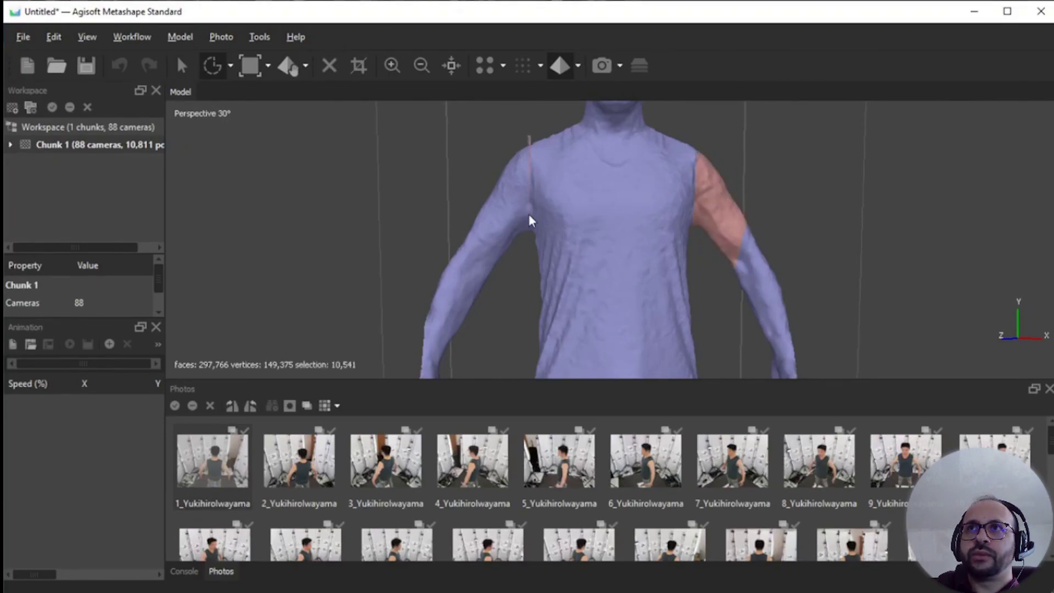
{"action": "mouse_move", "coordinate": [535, 237]}
{"action": "left_mouse_down"}
{"action": "mouse_move", "coordinate": [488, 225]}
{"action": "mouse_move", "coordinate": [456, 184]}
{"action": "left_mouse_up"}
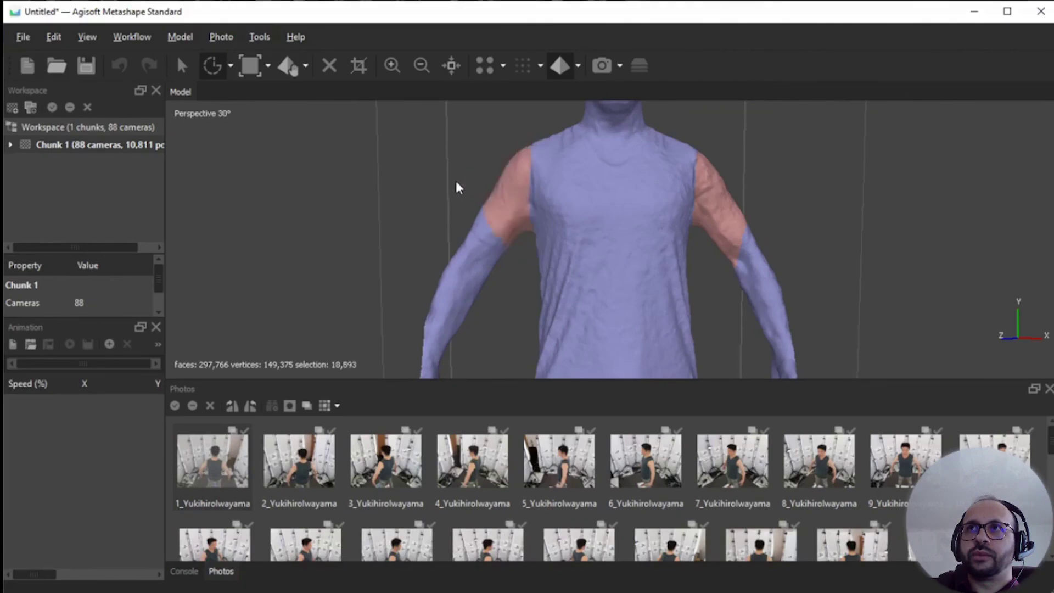
Step: Smooth only the selected upper-arm faces with strength 1.00 and Fix borders disabled, and check the arm surface
{"action": "scroll", "coordinate": [483, 175], "scroll_direction": "down", "scroll_amount": 2}
{"action": "left_click", "coordinate": [257, 36]}
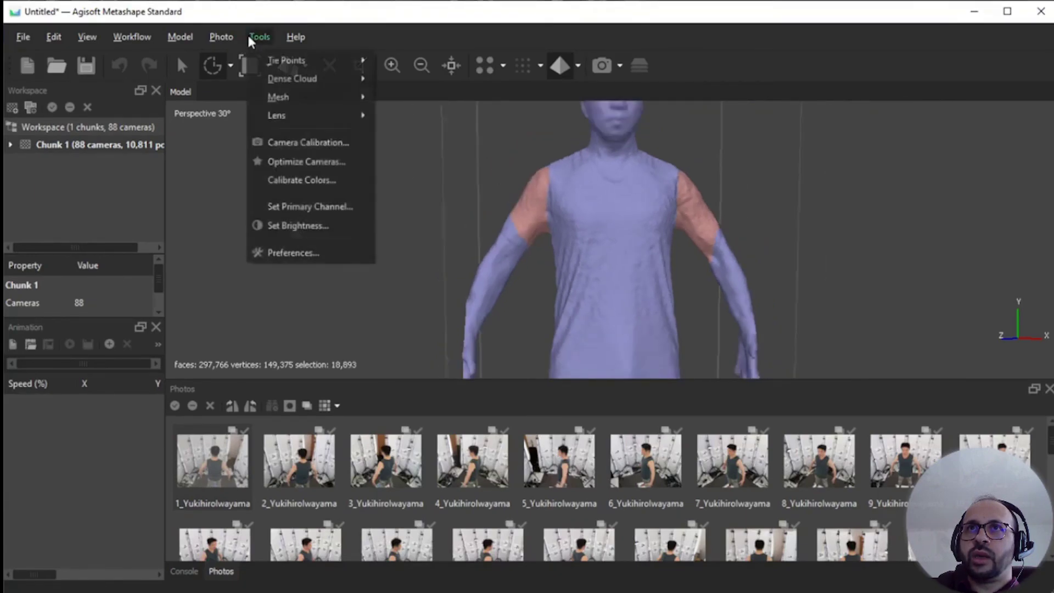
{"action": "mouse_move", "coordinate": [284, 99]}
{"action": "left_click", "coordinate": [435, 130]}
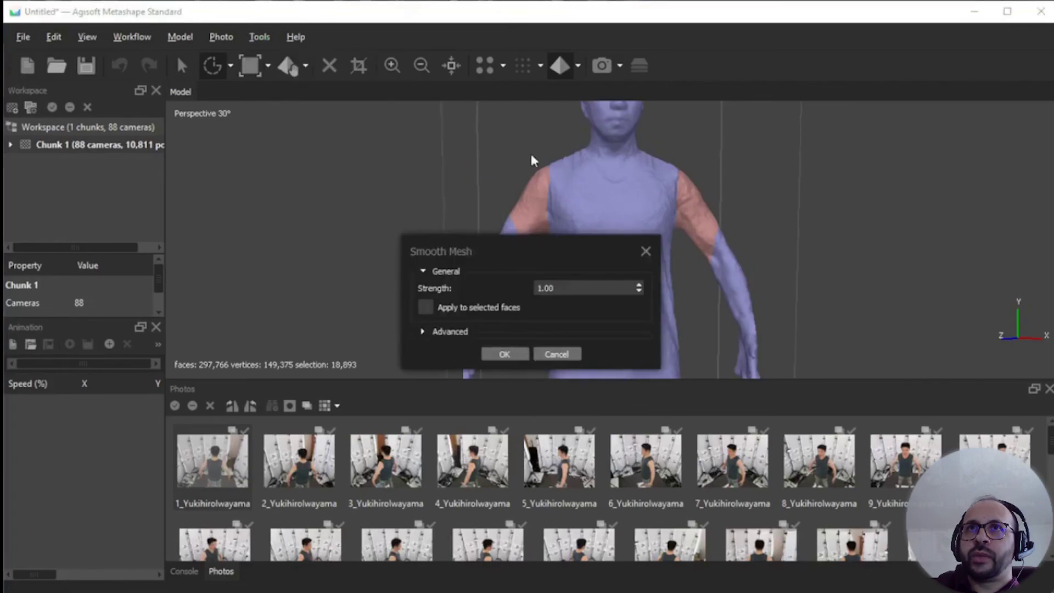
{"action": "left_click", "coordinate": [448, 331]}
{"action": "left_click", "coordinate": [439, 310]}
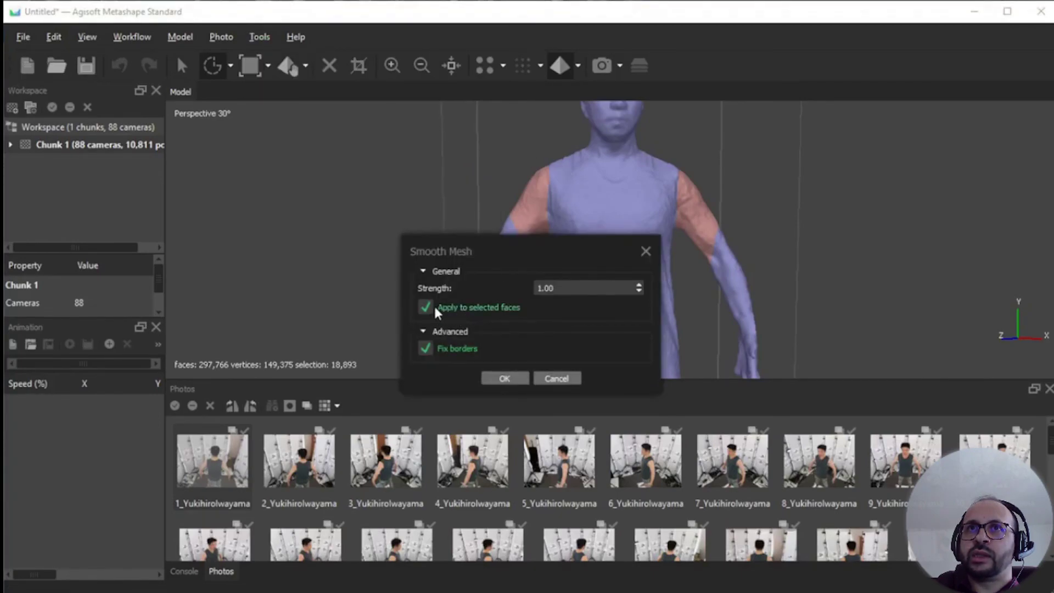
{"action": "left_click", "coordinate": [451, 346]}
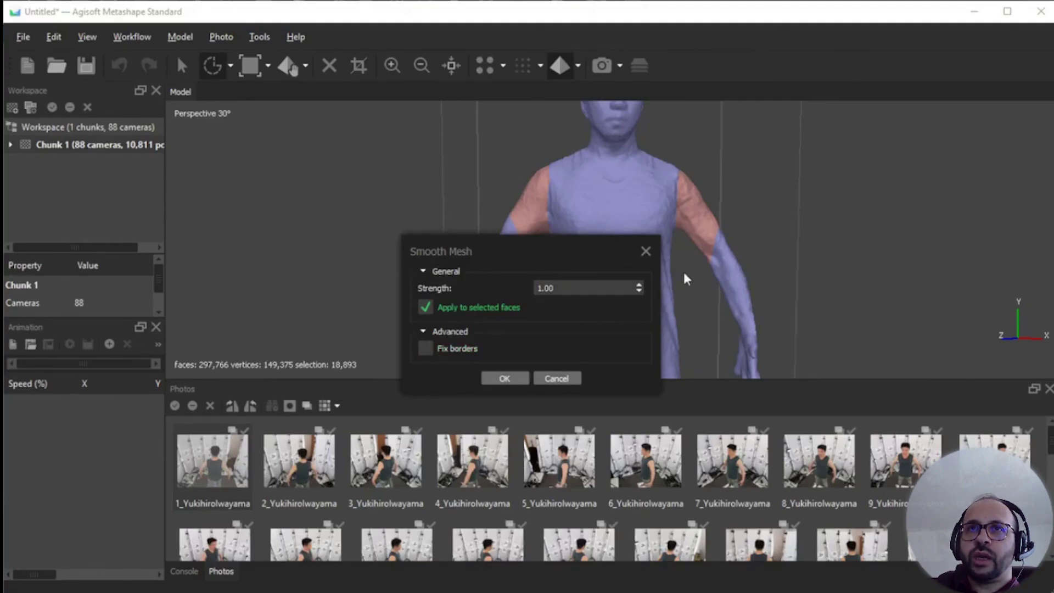
{"action": "left_click", "coordinate": [496, 380]}
{"action": "scroll", "coordinate": [545, 180], "scroll_direction": "up", "scroll_amount": 4}
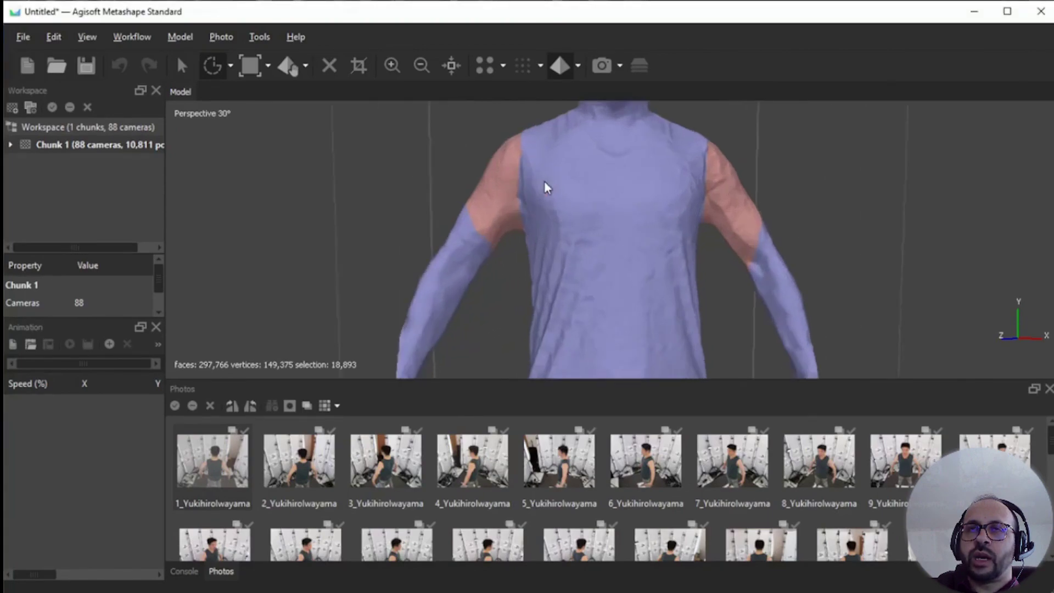
{"action": "scroll", "coordinate": [630, 141], "scroll_direction": "up", "scroll_amount": 2}
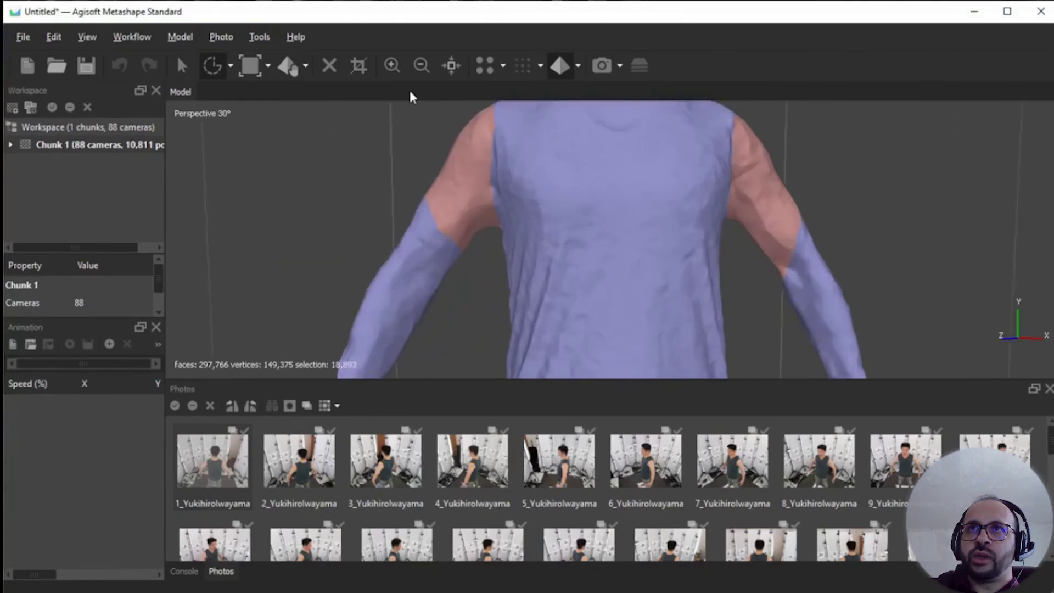
Step: Run Smooth Mesh a second time on the selected upper-arm faces, keeping the strength at 1.00
{"action": "left_click", "coordinate": [270, 35]}
{"action": "mouse_move", "coordinate": [283, 98]}
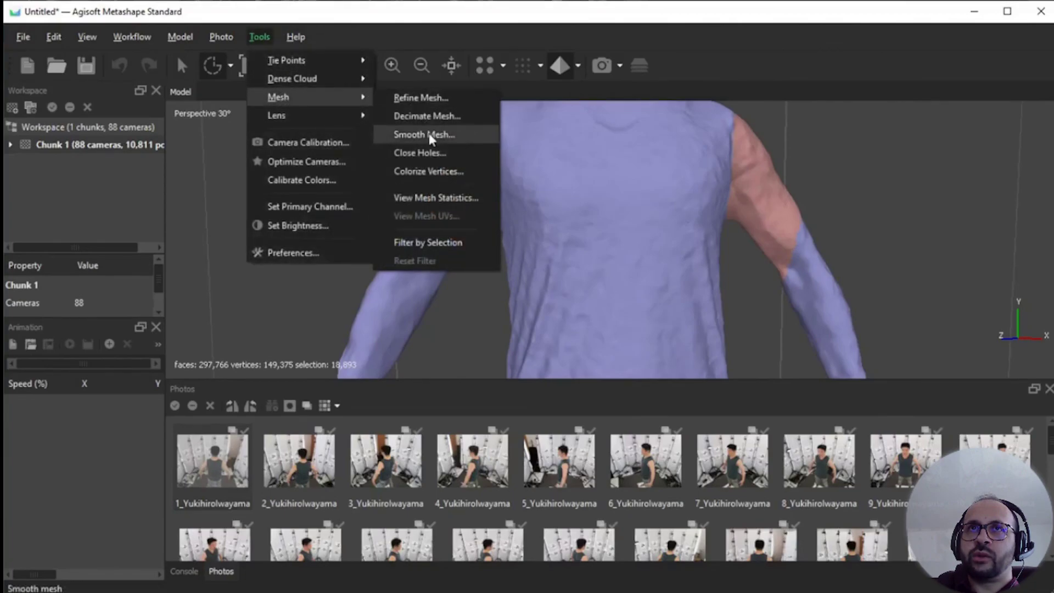
{"action": "left_click", "coordinate": [418, 135]}
{"action": "left_click", "coordinate": [505, 354]}
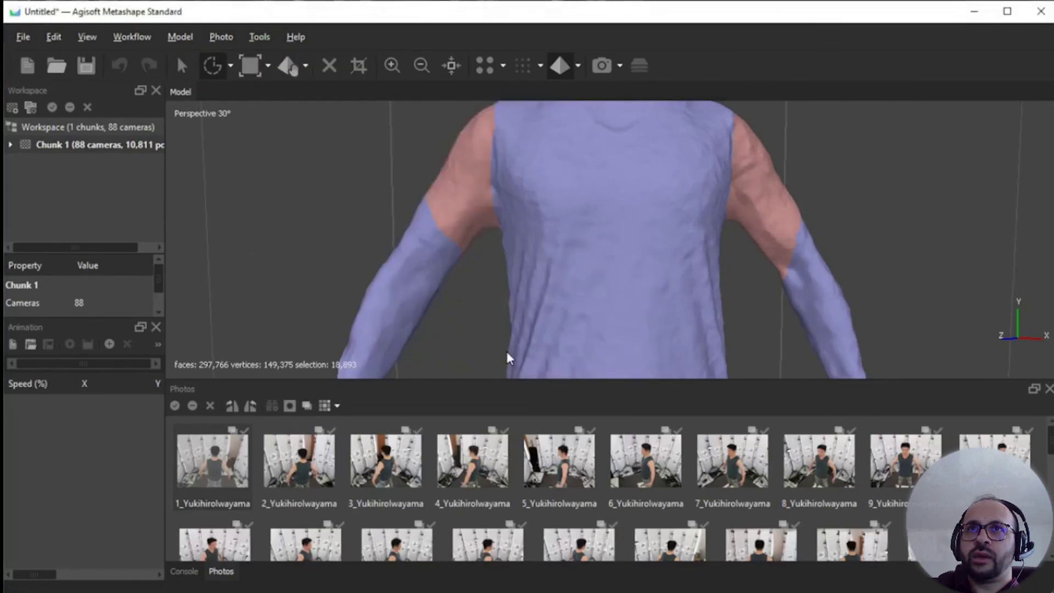
Step: Smooth the selected upper-arm faces once more, raising the strength to 2.00
{"action": "left_click", "coordinate": [263, 37]}
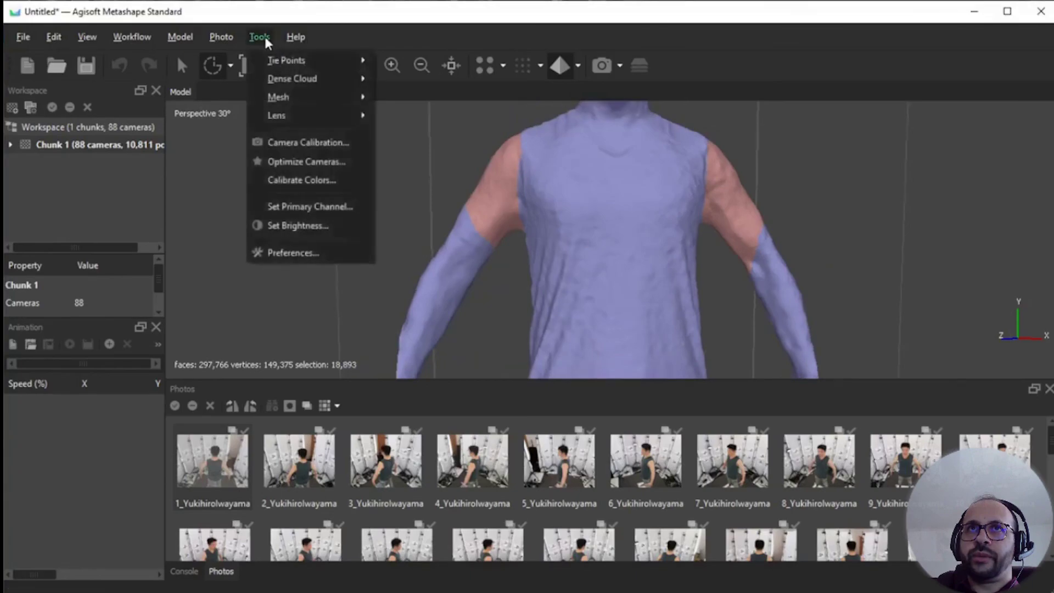
{"action": "mouse_move", "coordinate": [315, 97]}
{"action": "left_click", "coordinate": [446, 137]}
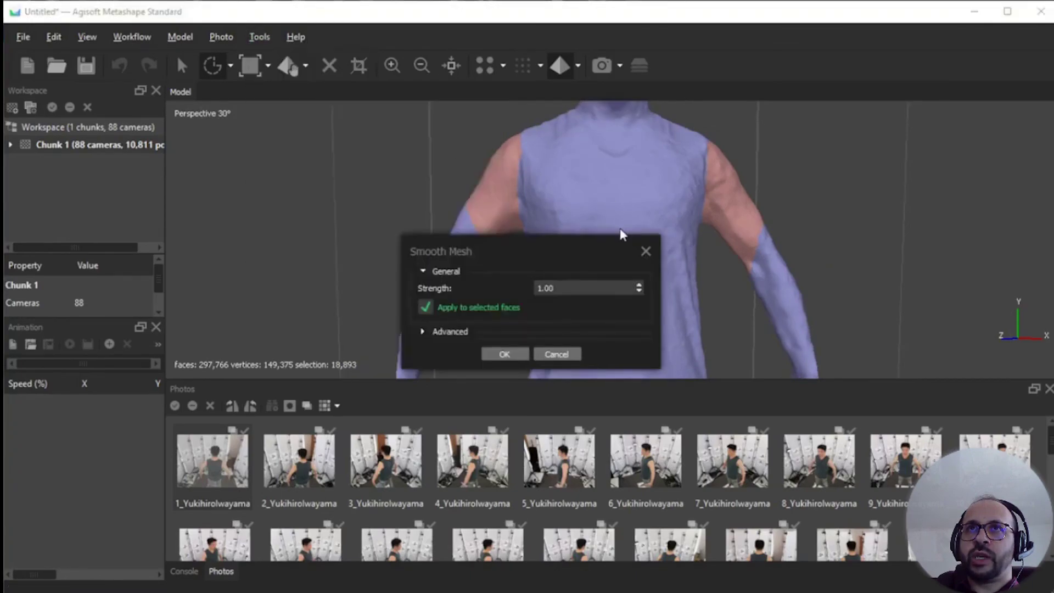
{"action": "left_click", "coordinate": [638, 284]}
{"action": "left_click", "coordinate": [450, 330]}
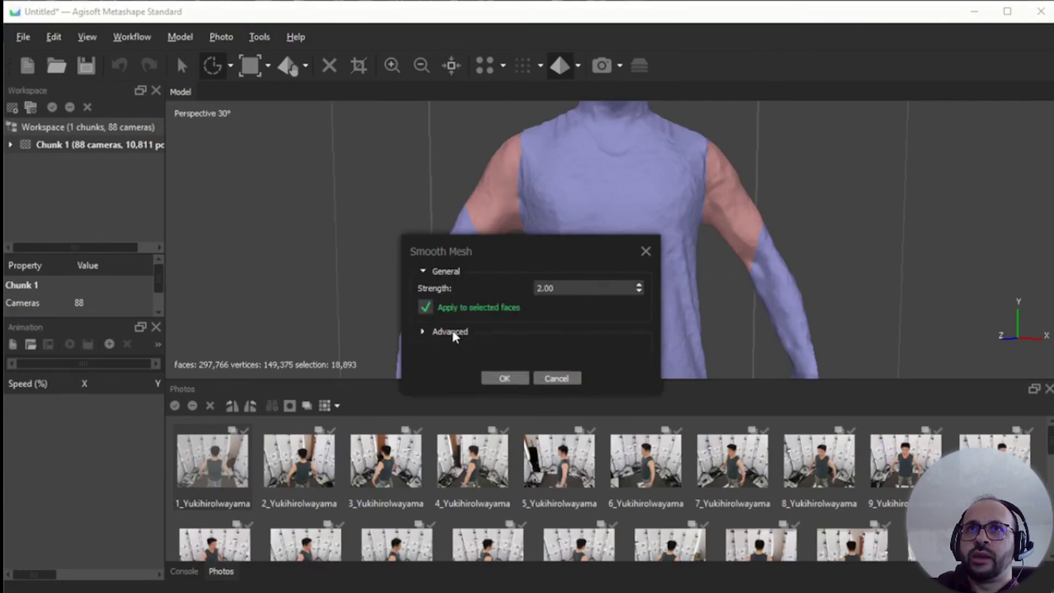
{"action": "left_click", "coordinate": [501, 375]}
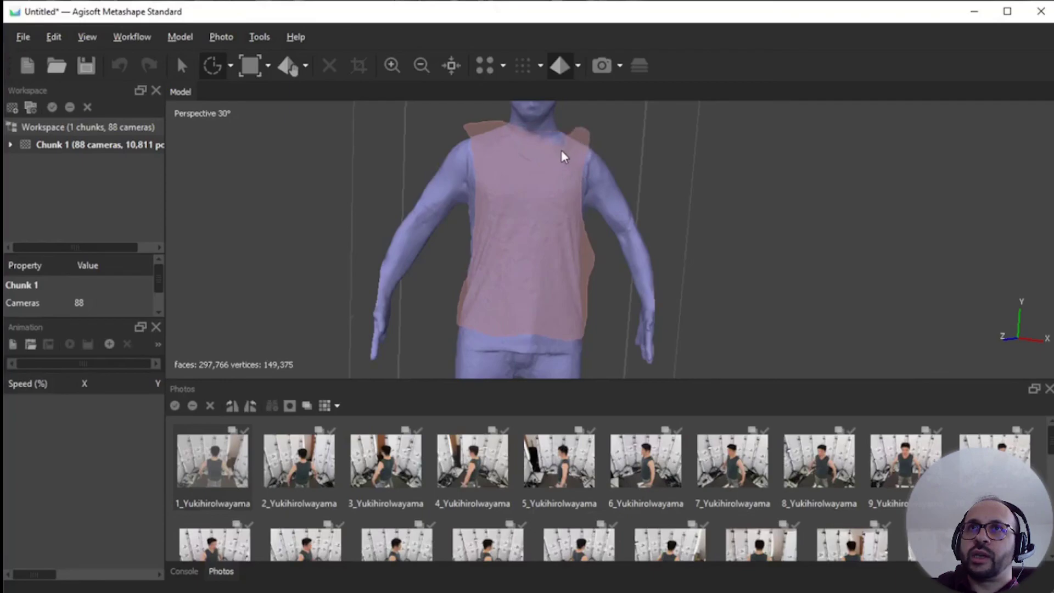
Step: Select the faces of the sleeveless shirt below the neckline and smooth only that selection with strength 2.00
{"action": "left_click_drag", "start_coordinate": [503, 140], "coordinate": [507, 138]}
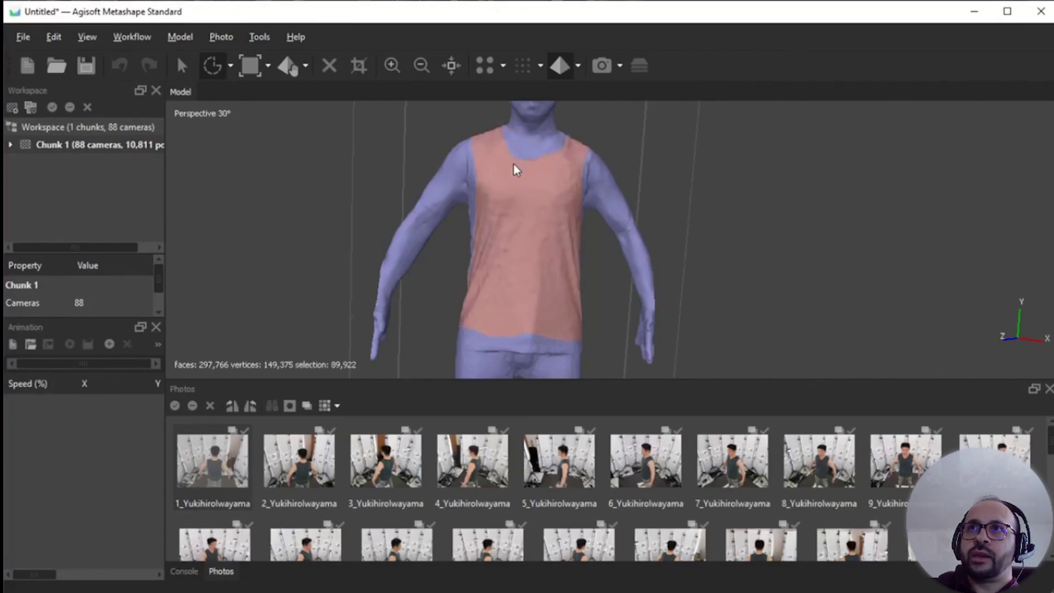
{"action": "left_click", "coordinate": [260, 37]}
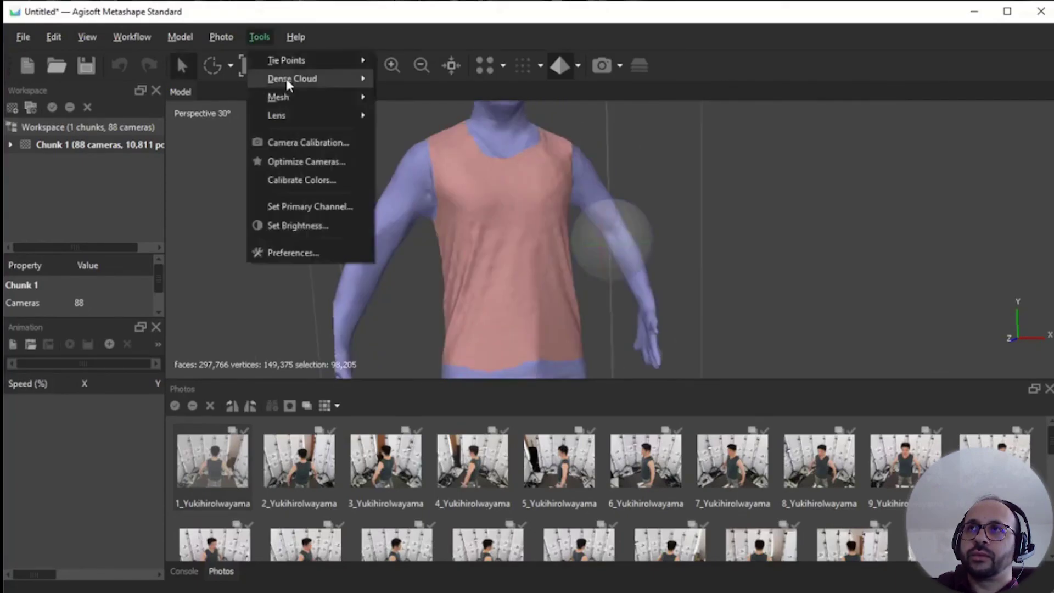
{"action": "mouse_move", "coordinate": [300, 96]}
{"action": "left_click", "coordinate": [443, 136]}
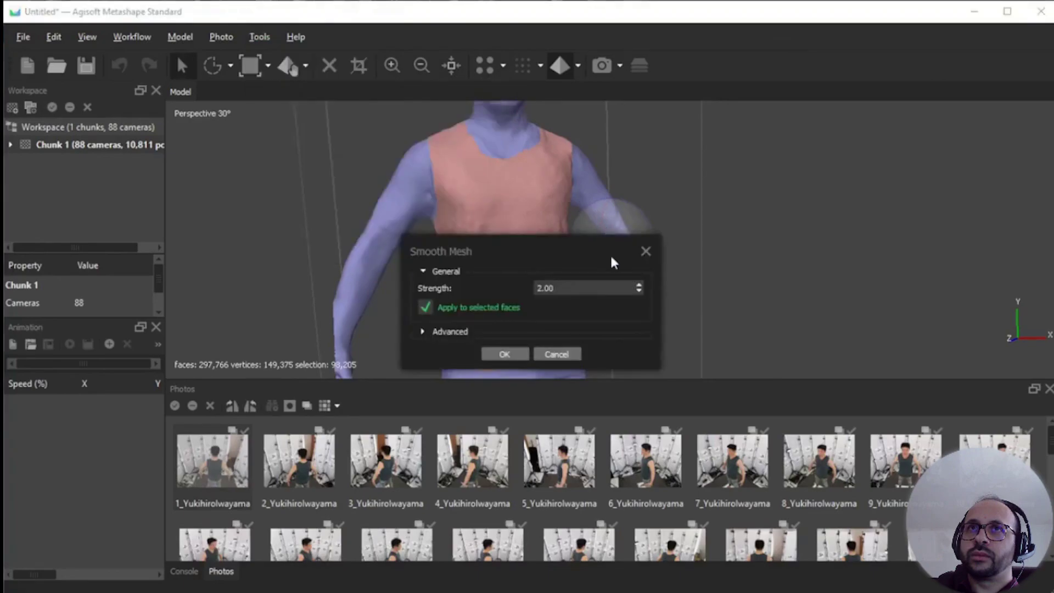
{"action": "left_click", "coordinate": [498, 352]}
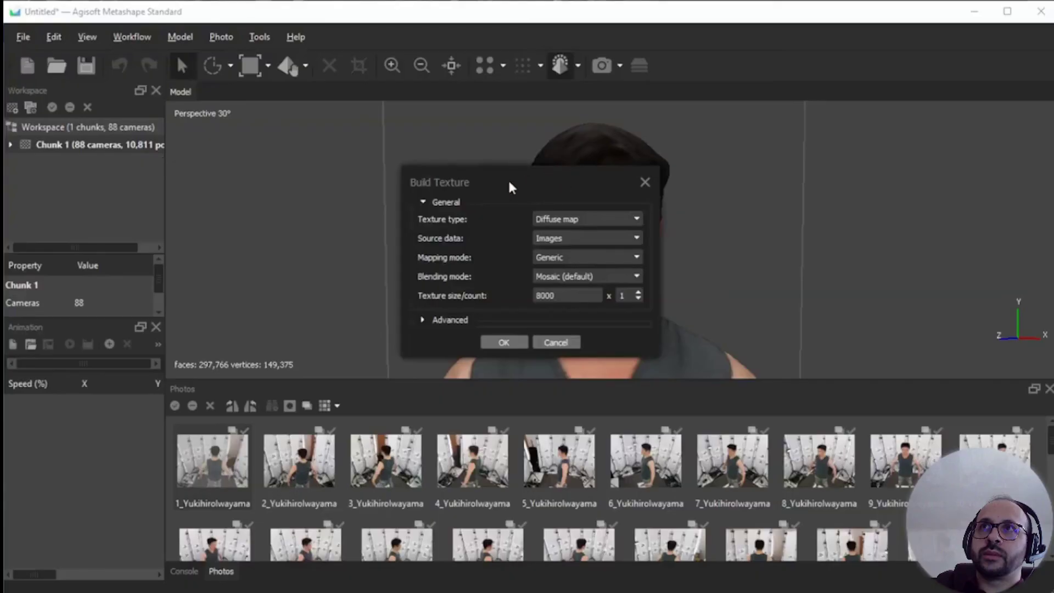
Step: Build a Diffuse map texture from Images with Generic mapping, Mosaic blending, size 8000 x 1, hole filling enabled and the ghosting filter disabled
{"action": "left_click_drag", "start_coordinate": [509, 182], "coordinate": [302, 128]}
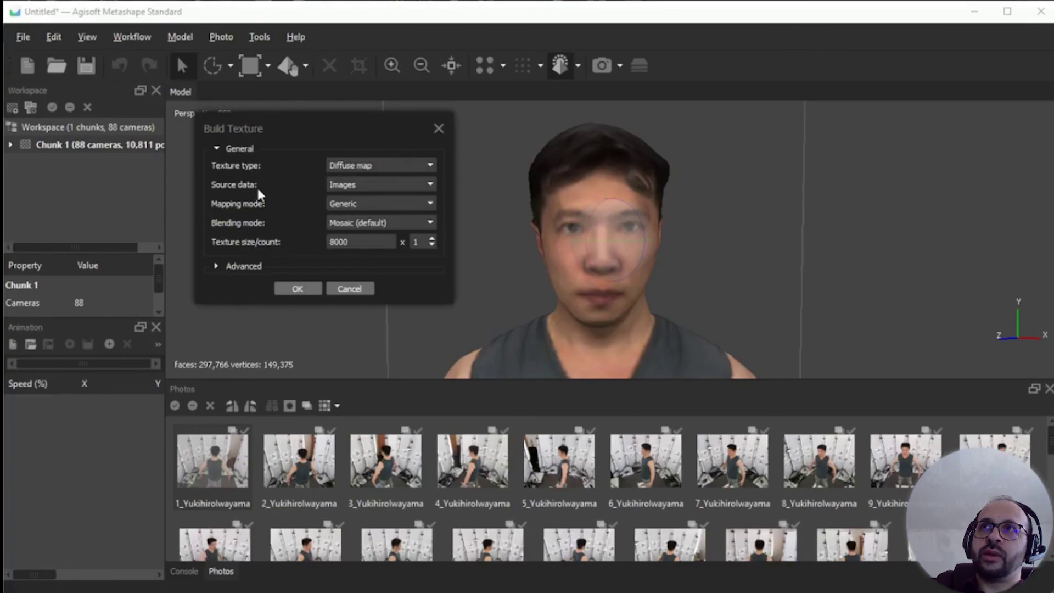
{"action": "left_click", "coordinate": [216, 266]}
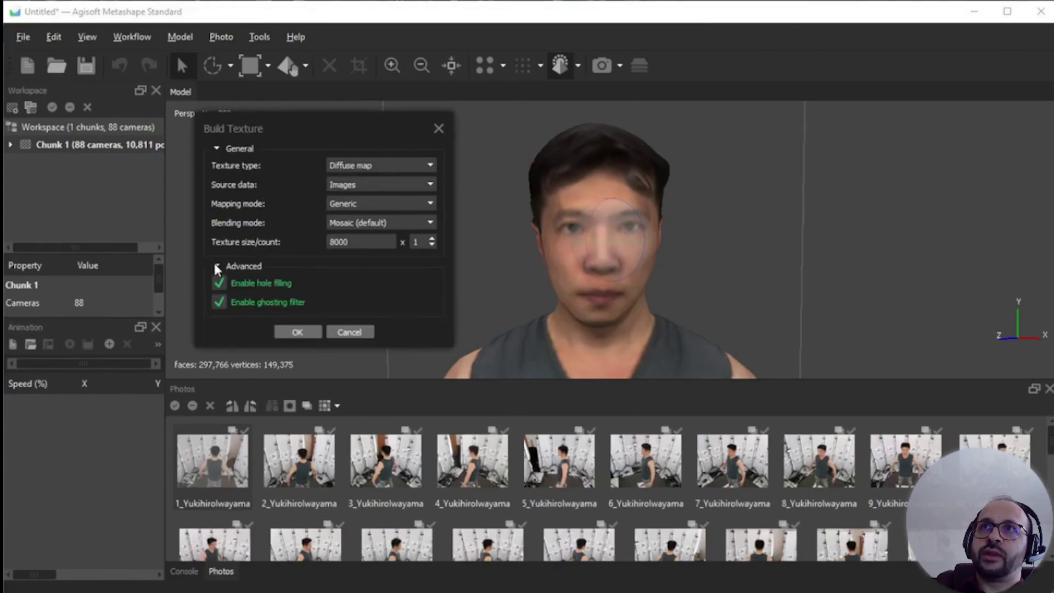
{"action": "left_click", "coordinate": [270, 303]}
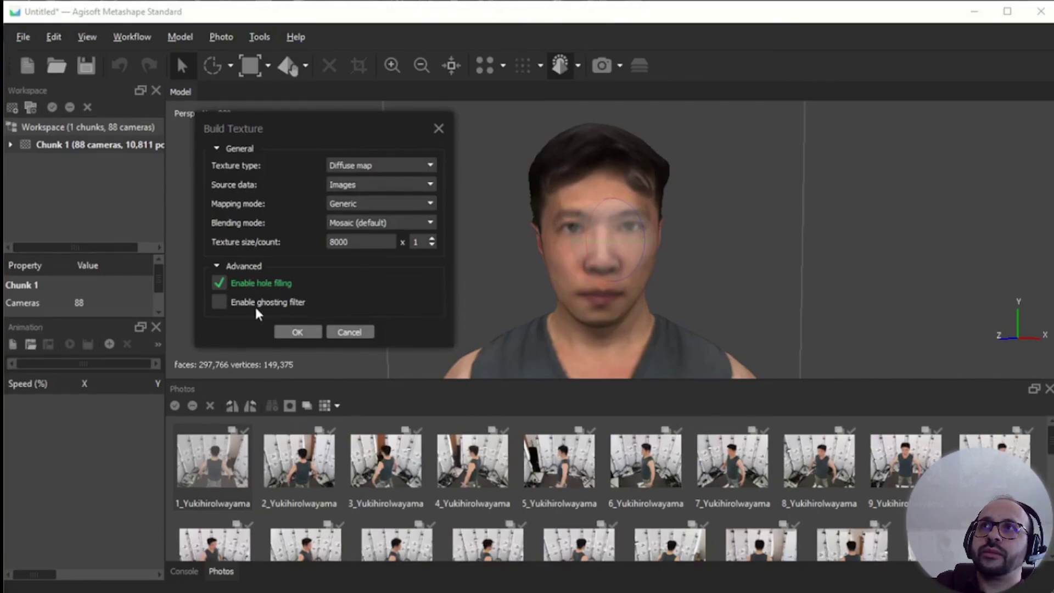
{"action": "left_click", "coordinate": [297, 331]}
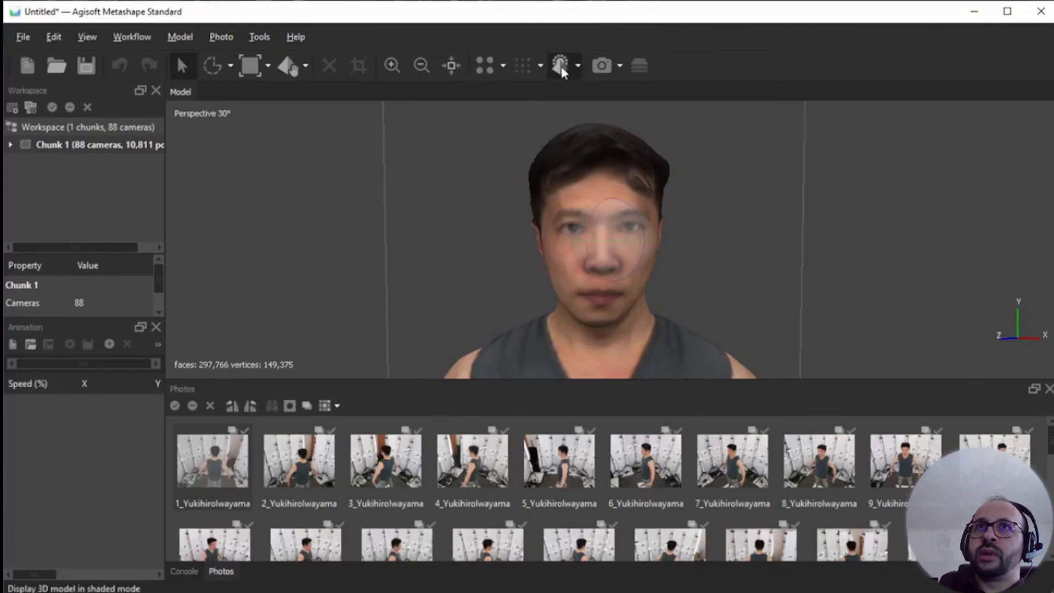
Step: Display the model in textured mode with the diffuse map and activate the Free-Form Selection tool
{"action": "left_click", "coordinate": [578, 66]}
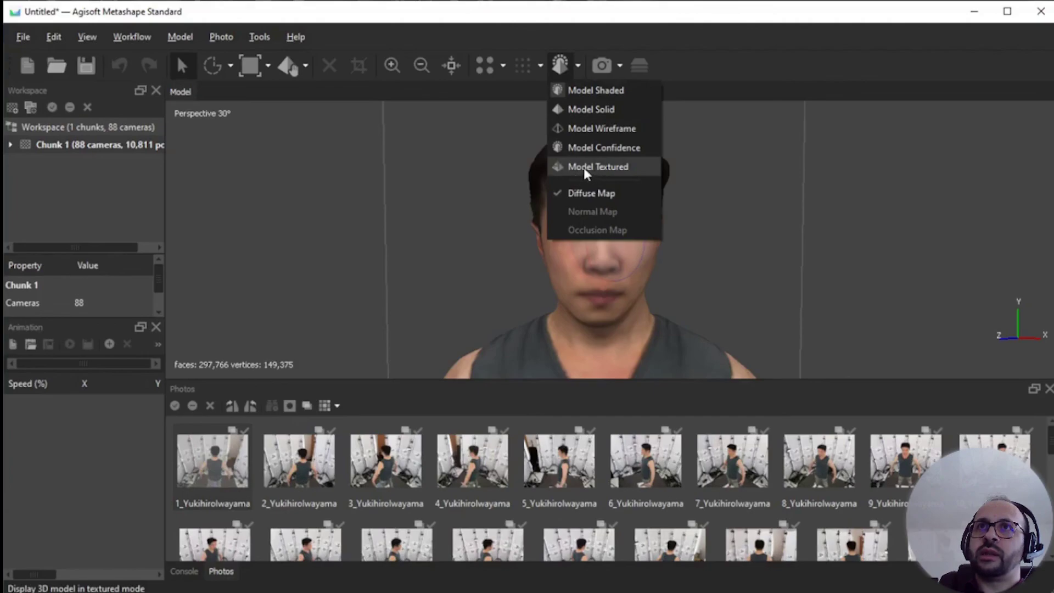
{"action": "left_click", "coordinate": [608, 167]}
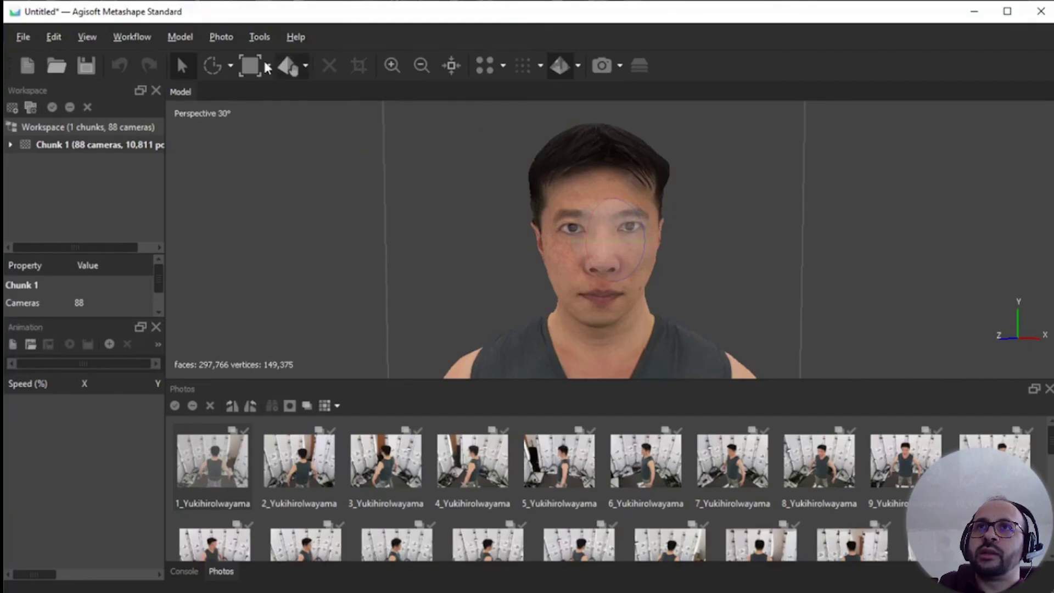
{"action": "left_click", "coordinate": [213, 65]}
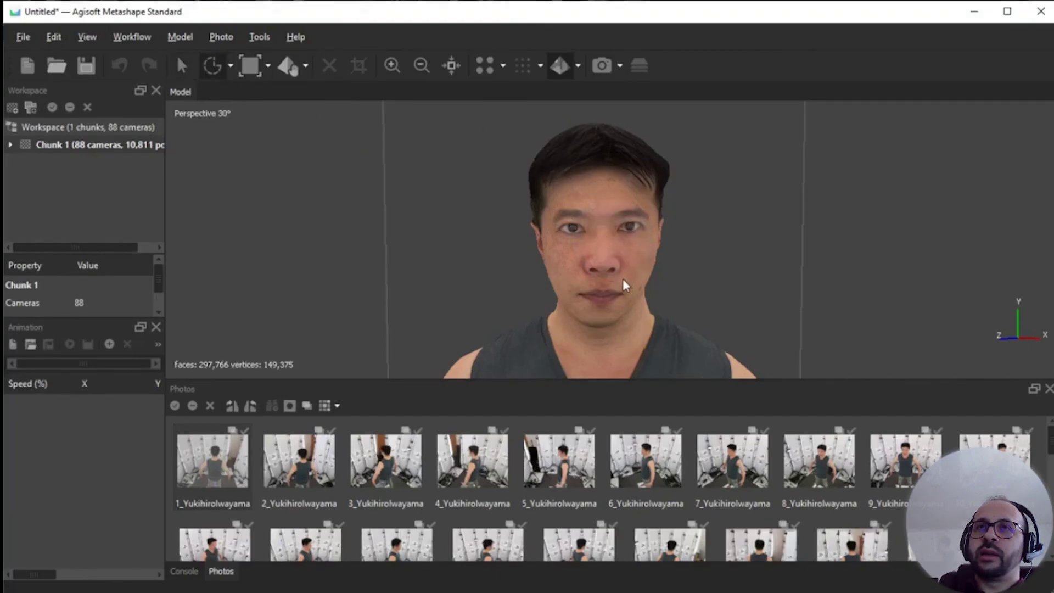